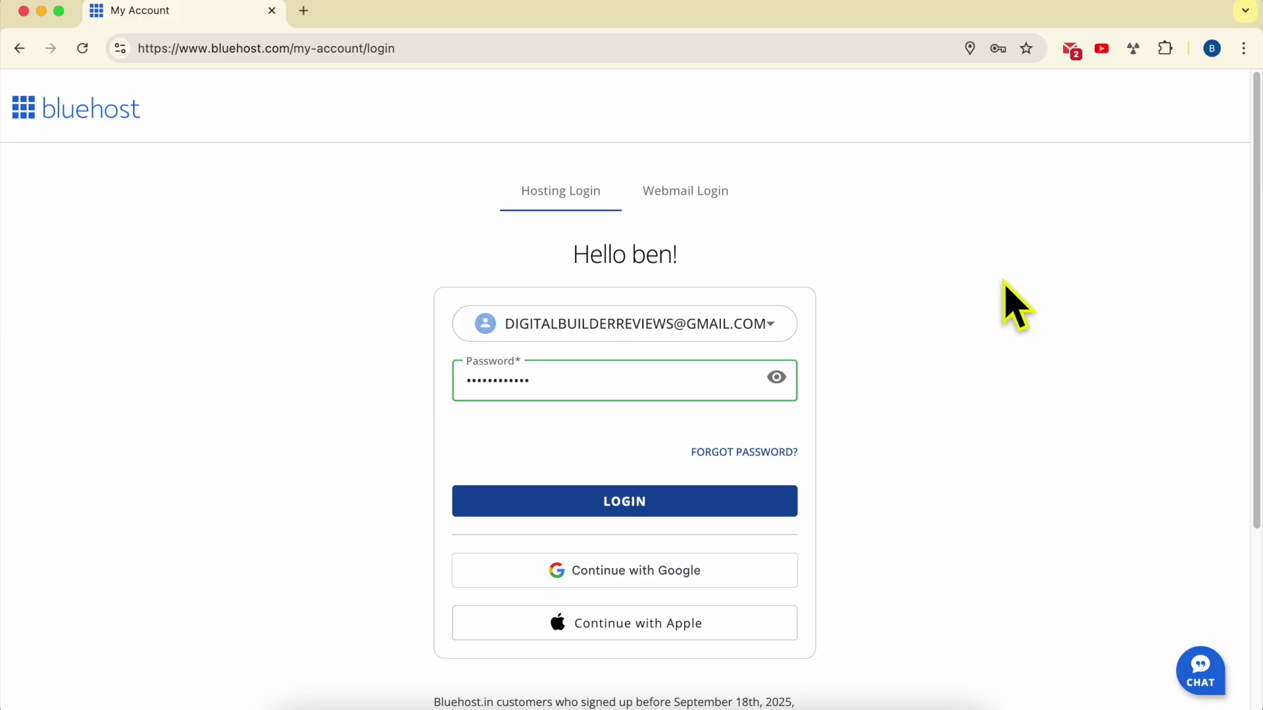
Log in to the hosting account with the prefilled credentials and check the Welcome site's temporary URL in the websites list
{"action": "left_click", "coordinate": [628, 517]}
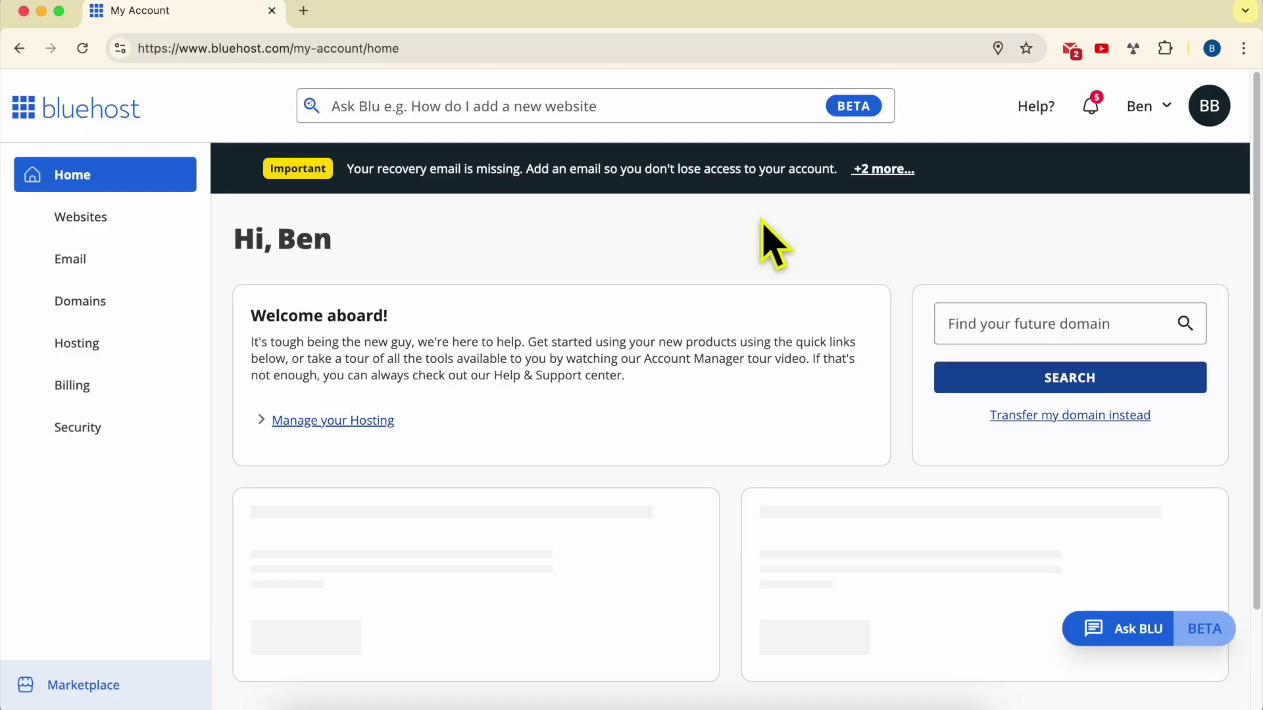
{"action": "left_click", "coordinate": [487, 397]}
{"action": "left_click_drag", "start_coordinate": [612, 398], "coordinate": [327, 401]}
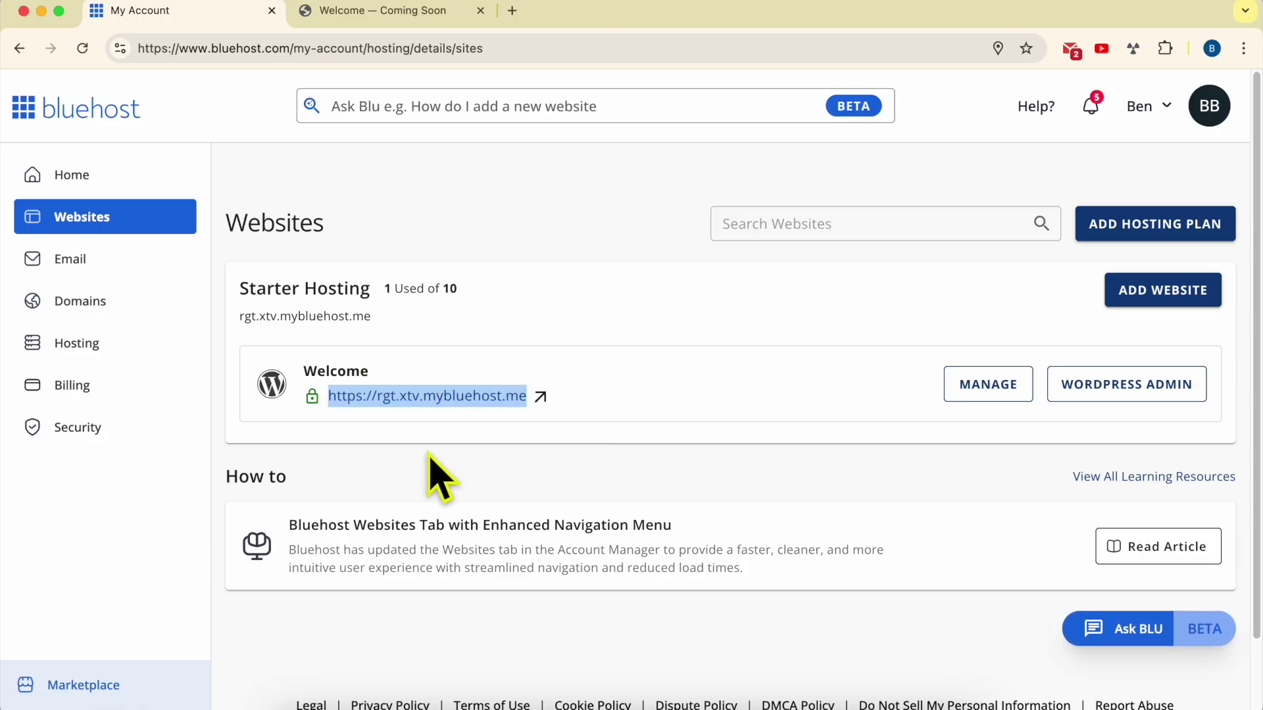
{"action": "left_click", "coordinate": [728, 395]}
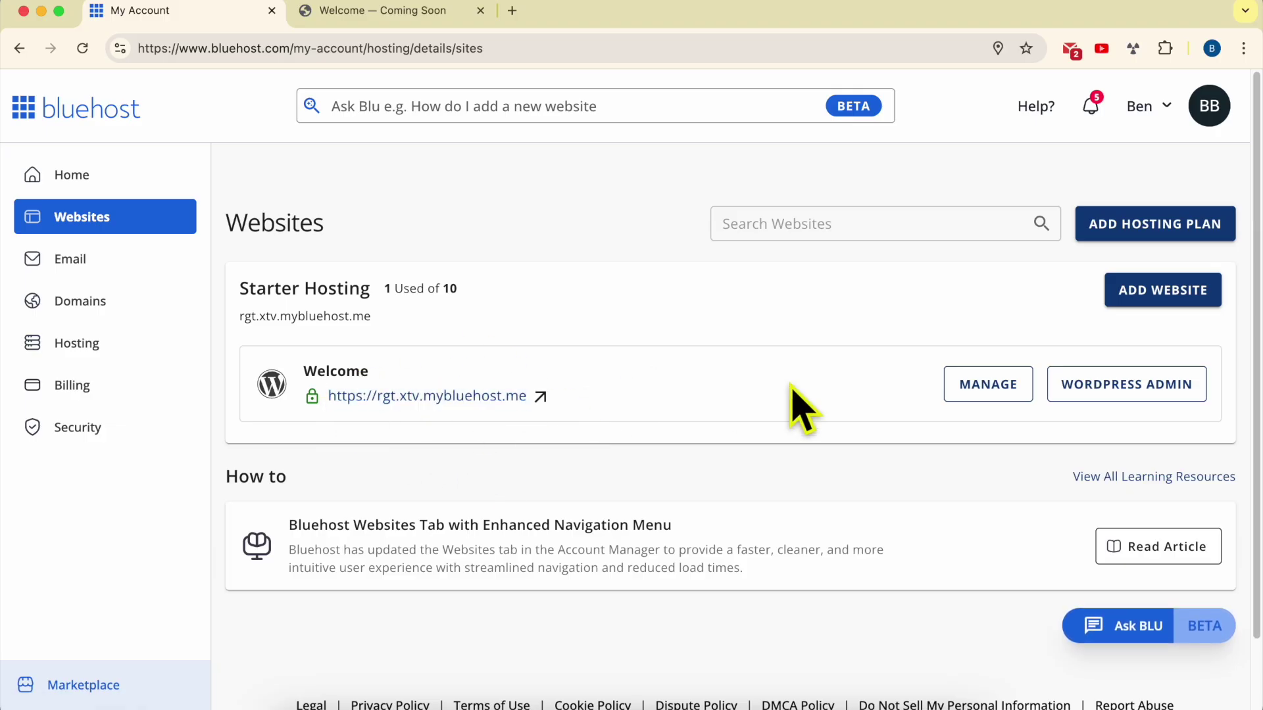
Open the Welcome site's domain settings and add benstutorial.com as a connected domain
{"action": "left_click", "coordinate": [1022, 408]}
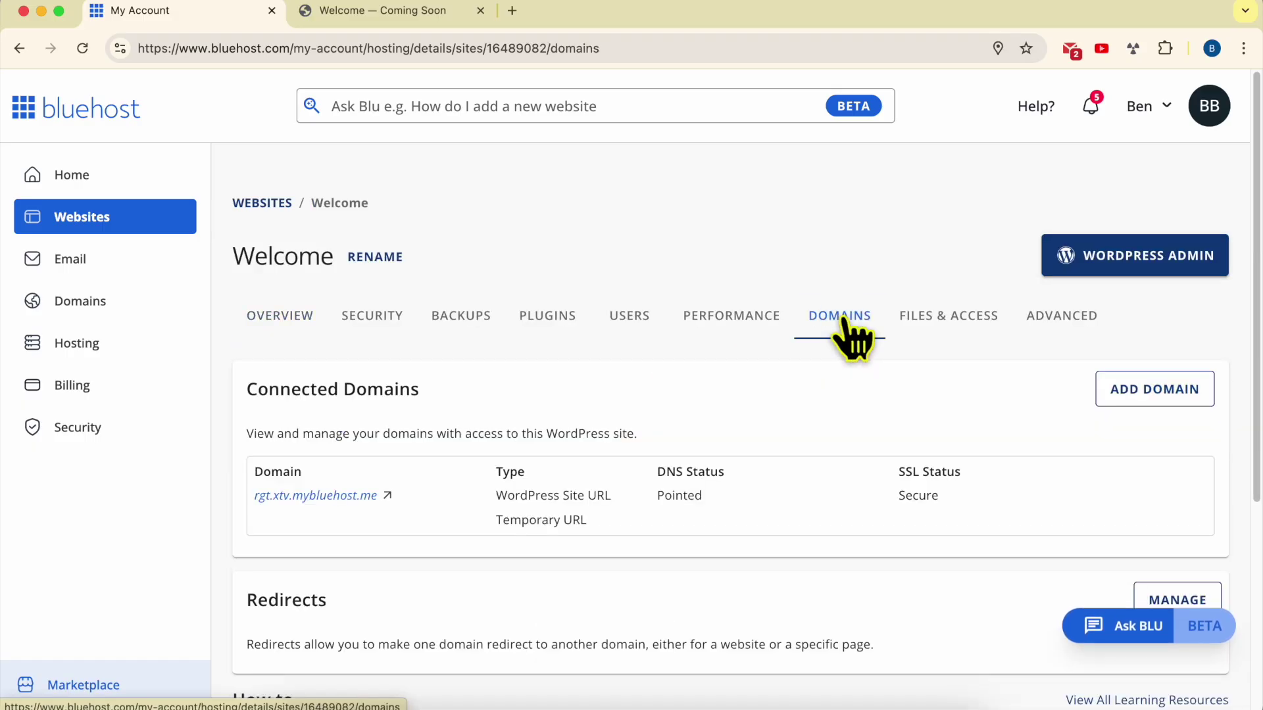
{"action": "left_click", "coordinate": [1151, 395]}
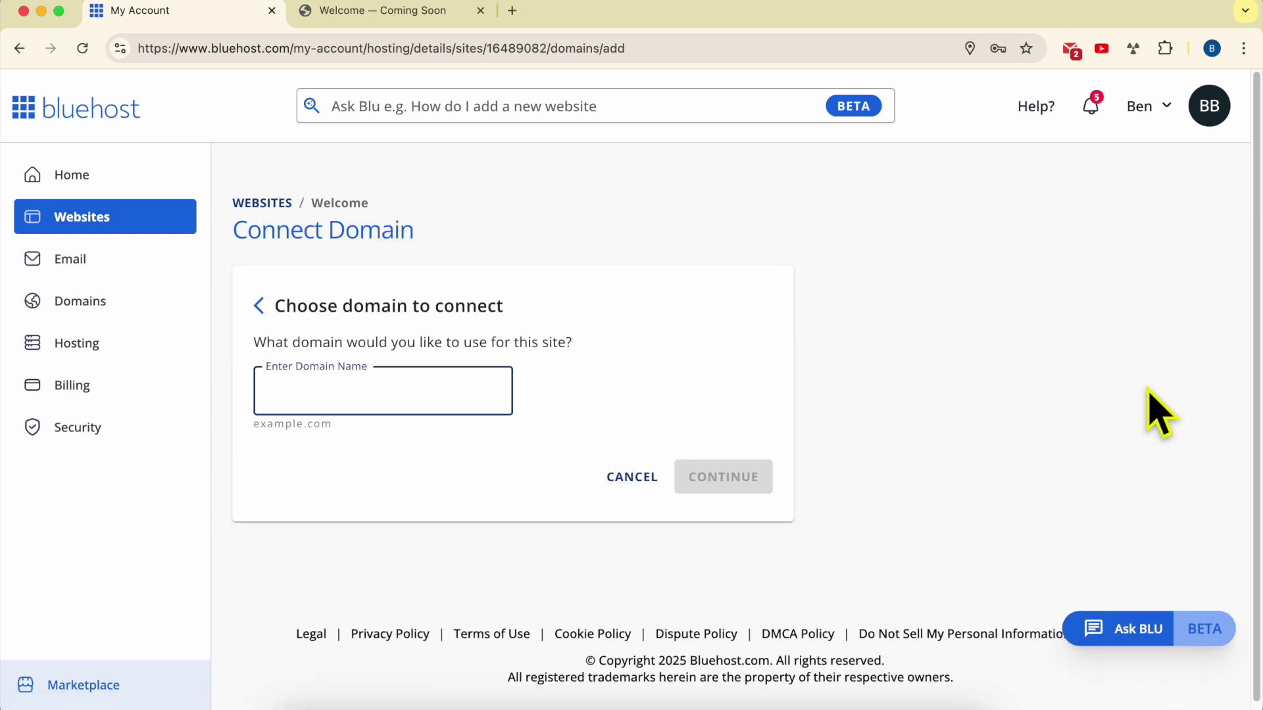
{"action": "left_click", "coordinate": [343, 388]}
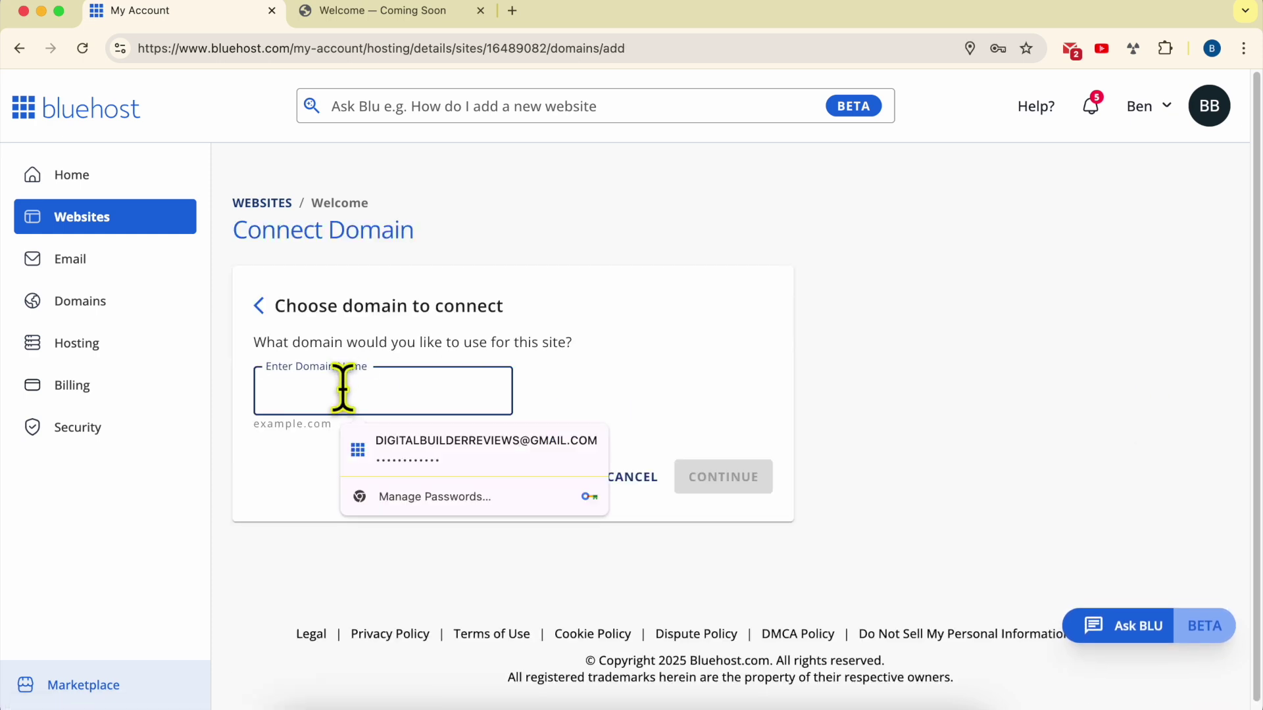
{"action": "type", "text": "bens"}
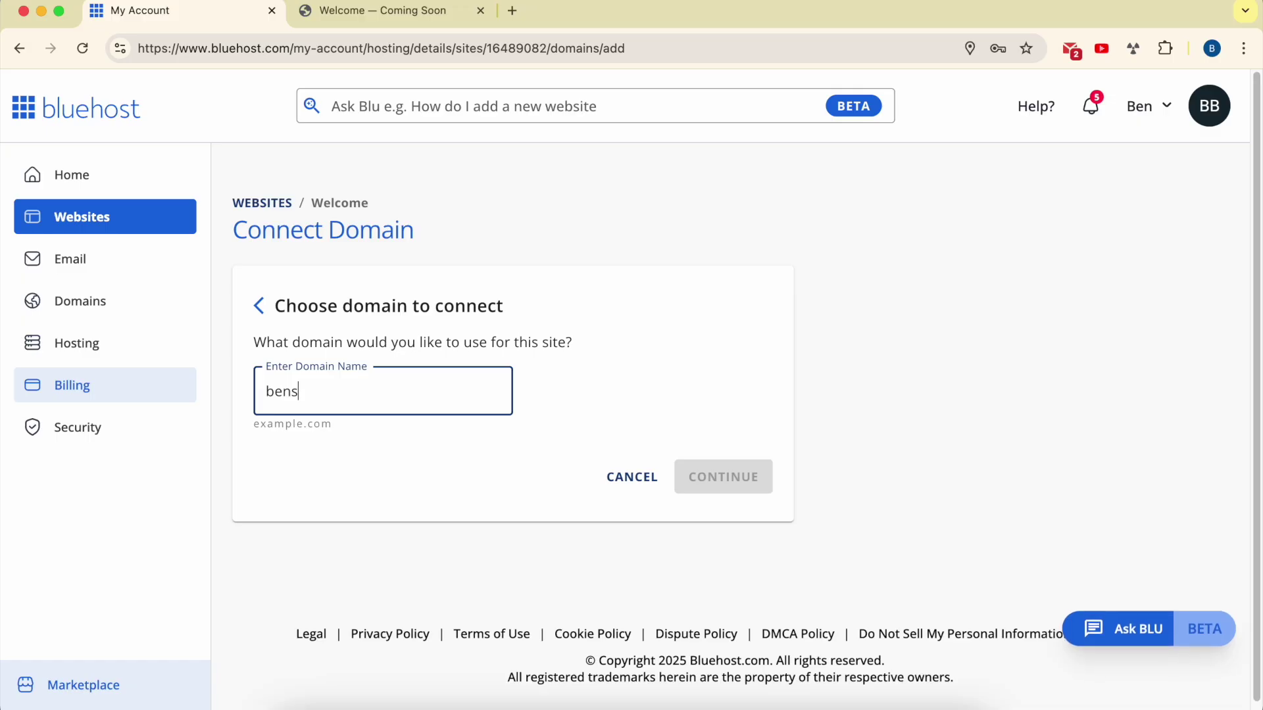
{"action": "type", "text": "tutorial.com"}
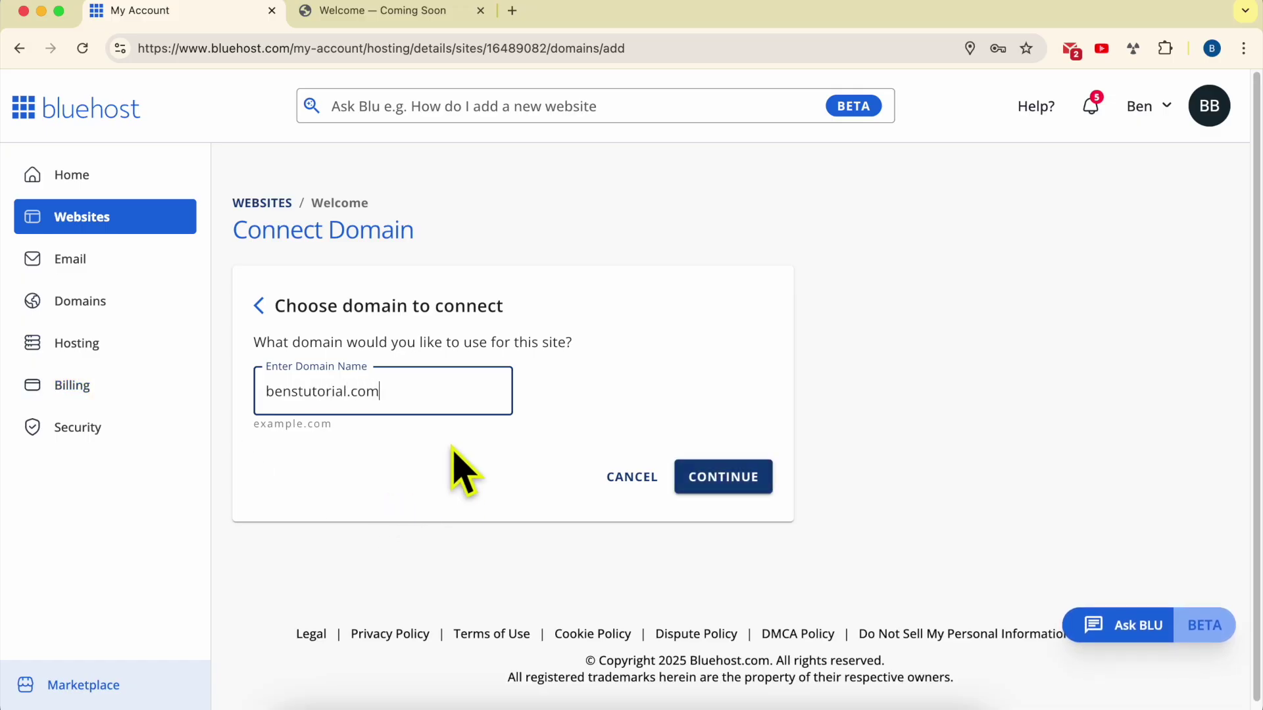
{"action": "left_click", "coordinate": [735, 487]}
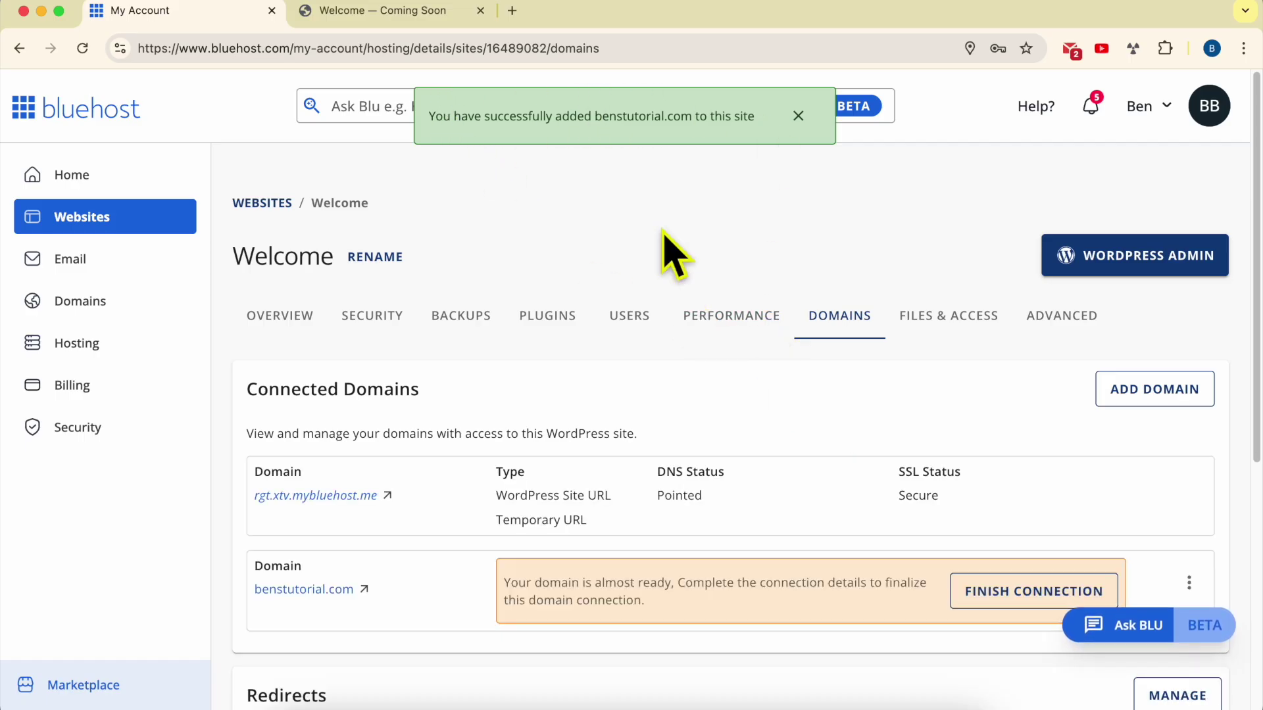
Open benstutorial.com to check whether the site loads, and return to the site's connected domains
{"action": "left_click", "coordinate": [324, 591]}
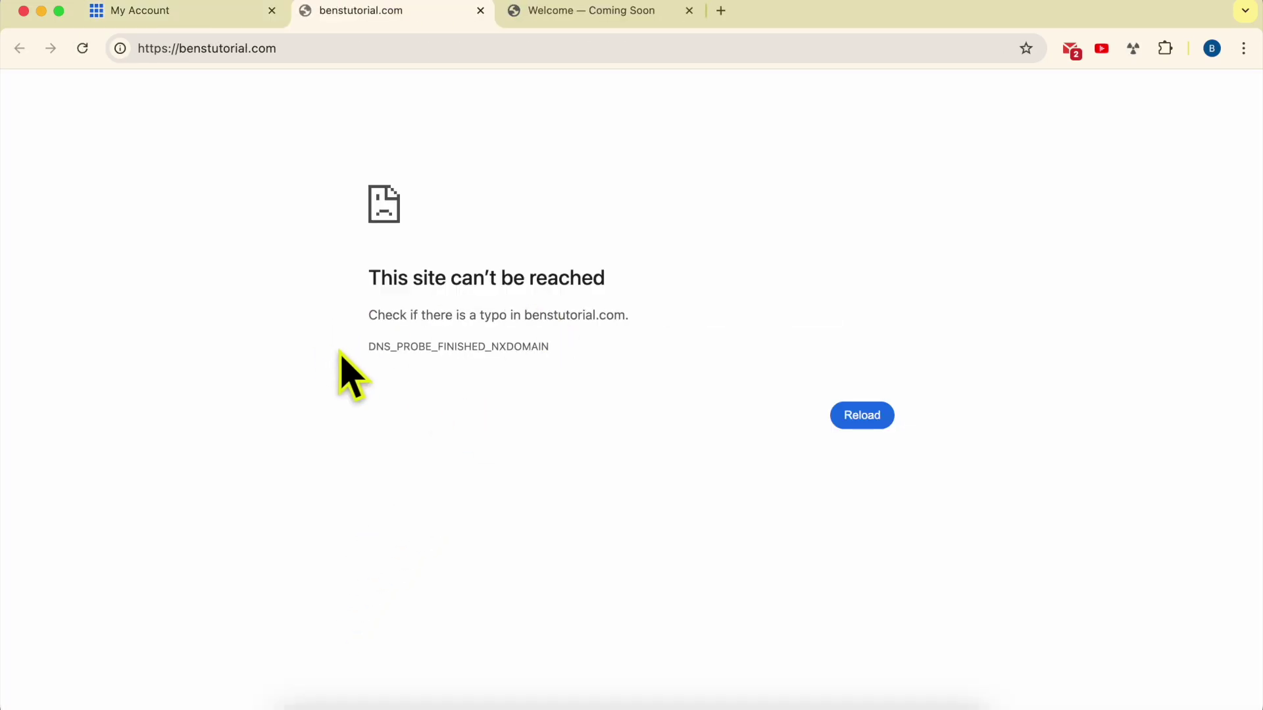
{"action": "left_click_drag", "start_coordinate": [390, 347], "coordinate": [363, 360]}
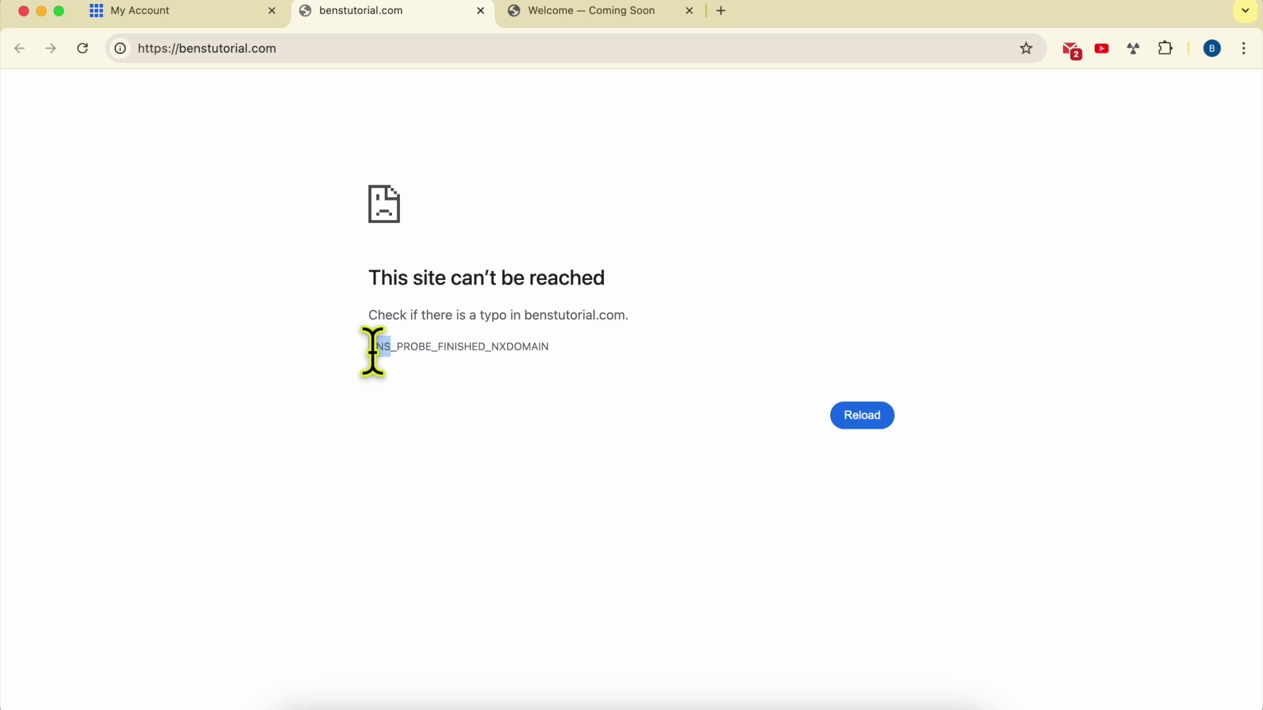
{"action": "left_click", "coordinate": [409, 379]}
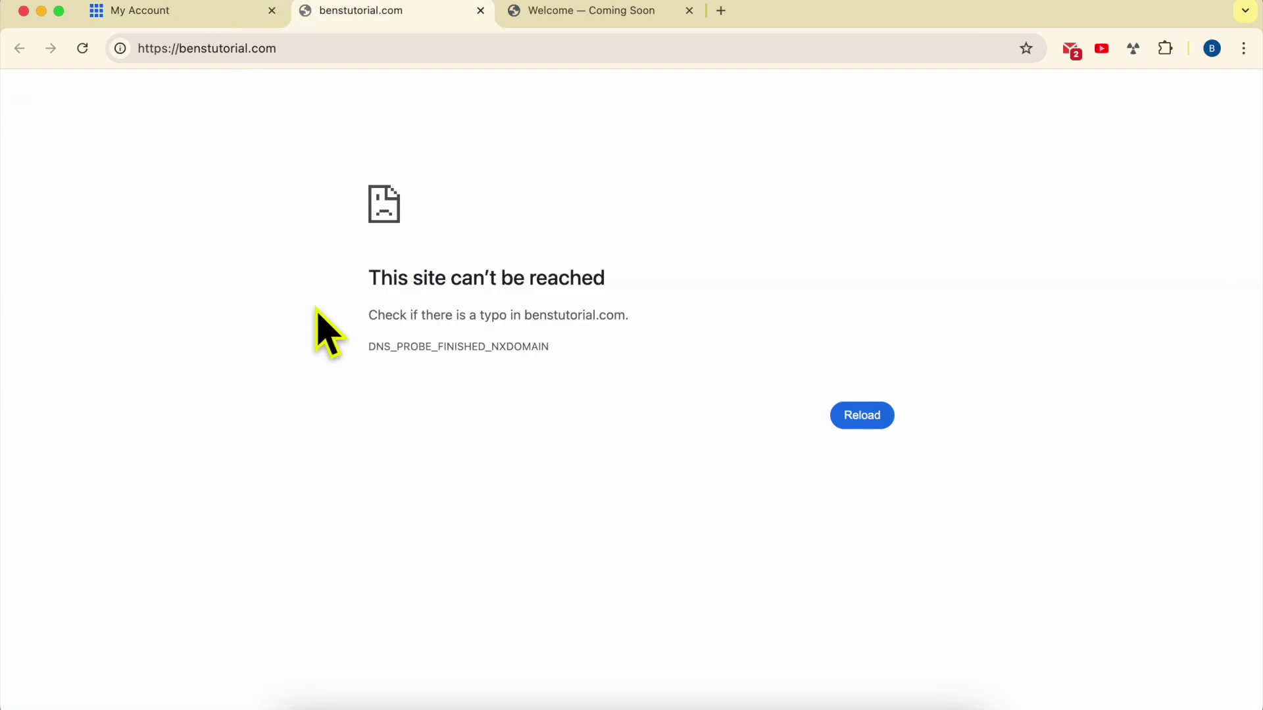
{"action": "left_click", "coordinate": [168, 13]}
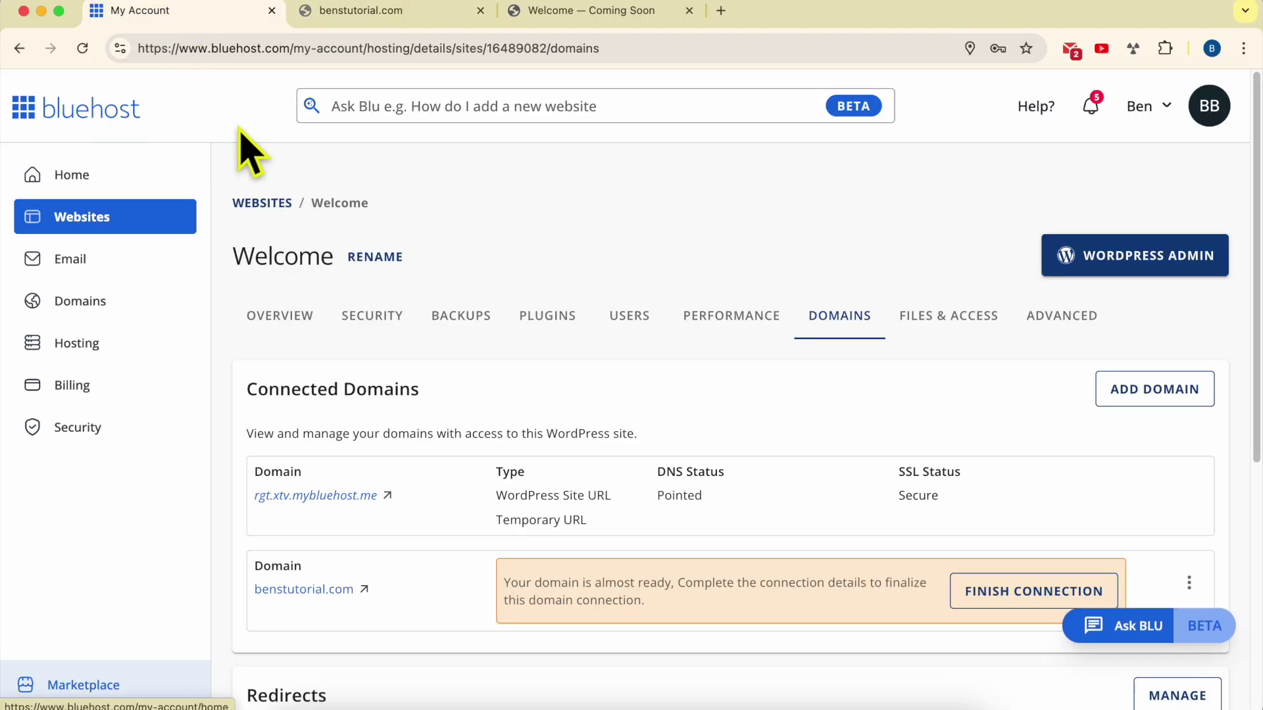
{"action": "left_click", "coordinate": [382, 13]}
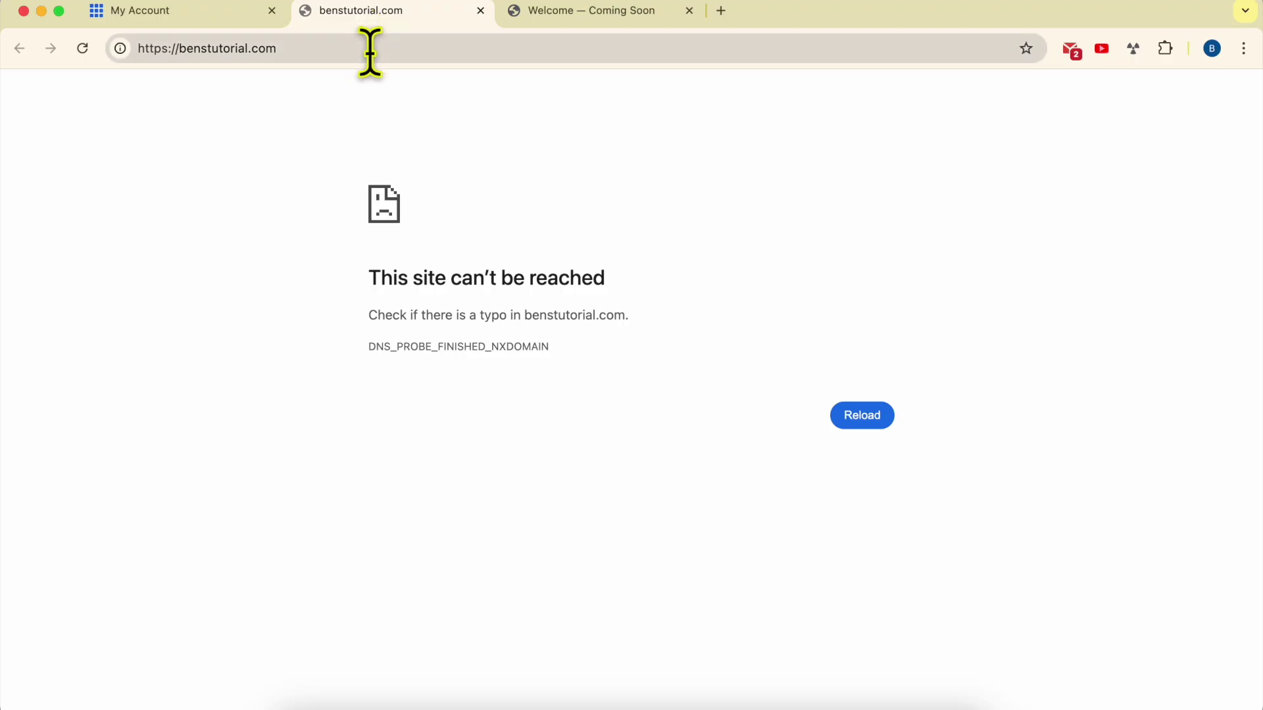
{"action": "left_click", "coordinate": [212, 13]}
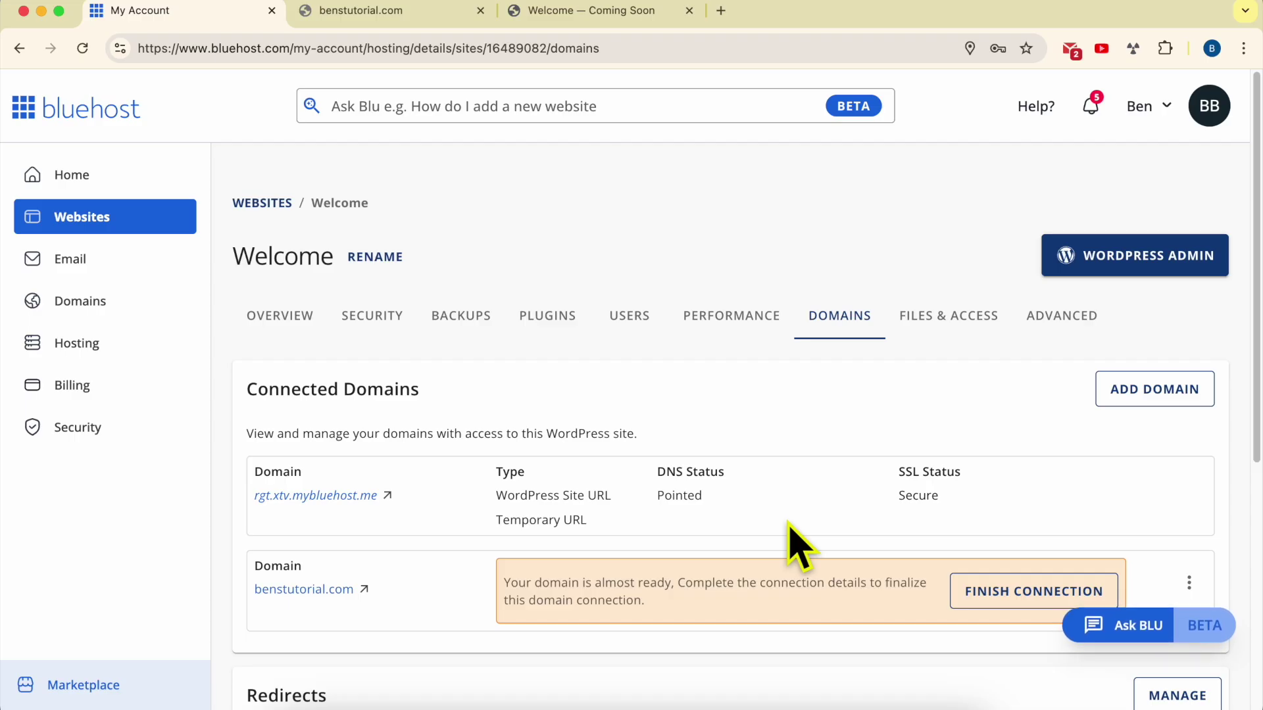
Open the connection instructions for benstutorial.com and copy the first name server, ns1.bluehost.com
{"action": "left_click", "coordinate": [1006, 595]}
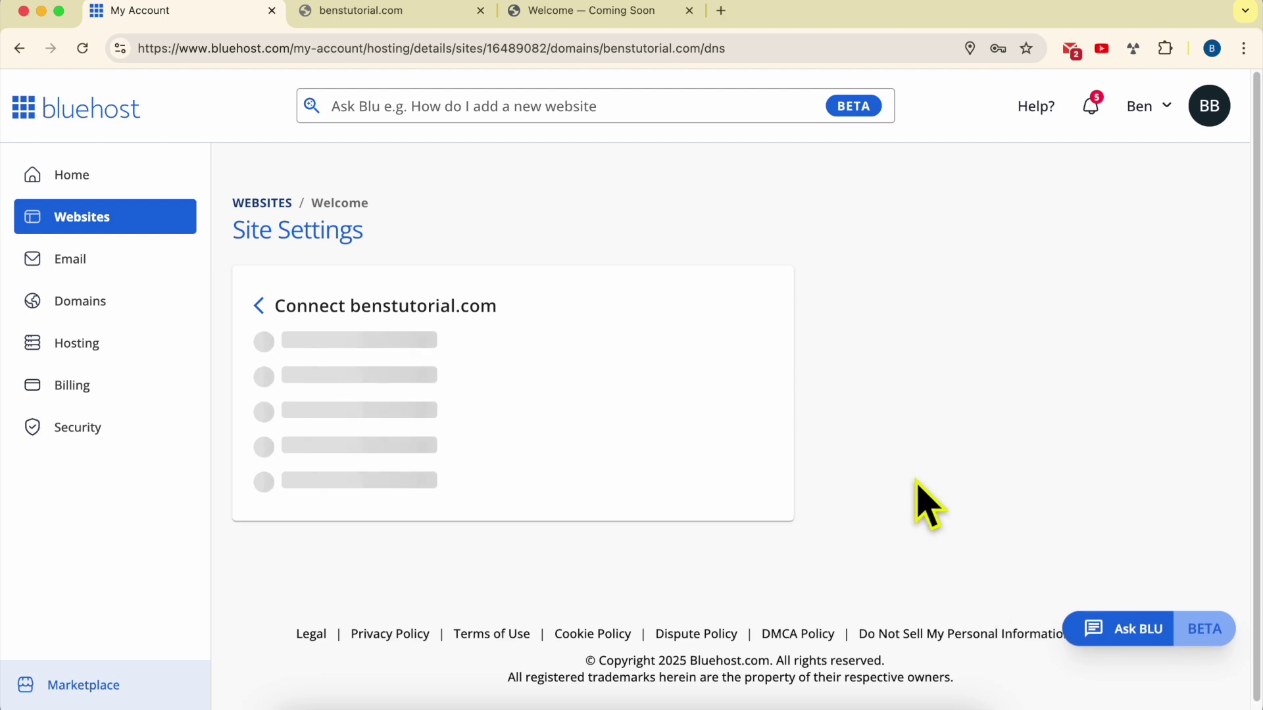
{"action": "scroll", "coordinate": [916, 520], "scroll_direction": "down", "scroll_amount": 3}
{"action": "left_click_drag", "start_coordinate": [422, 548], "coordinate": [501, 480]}
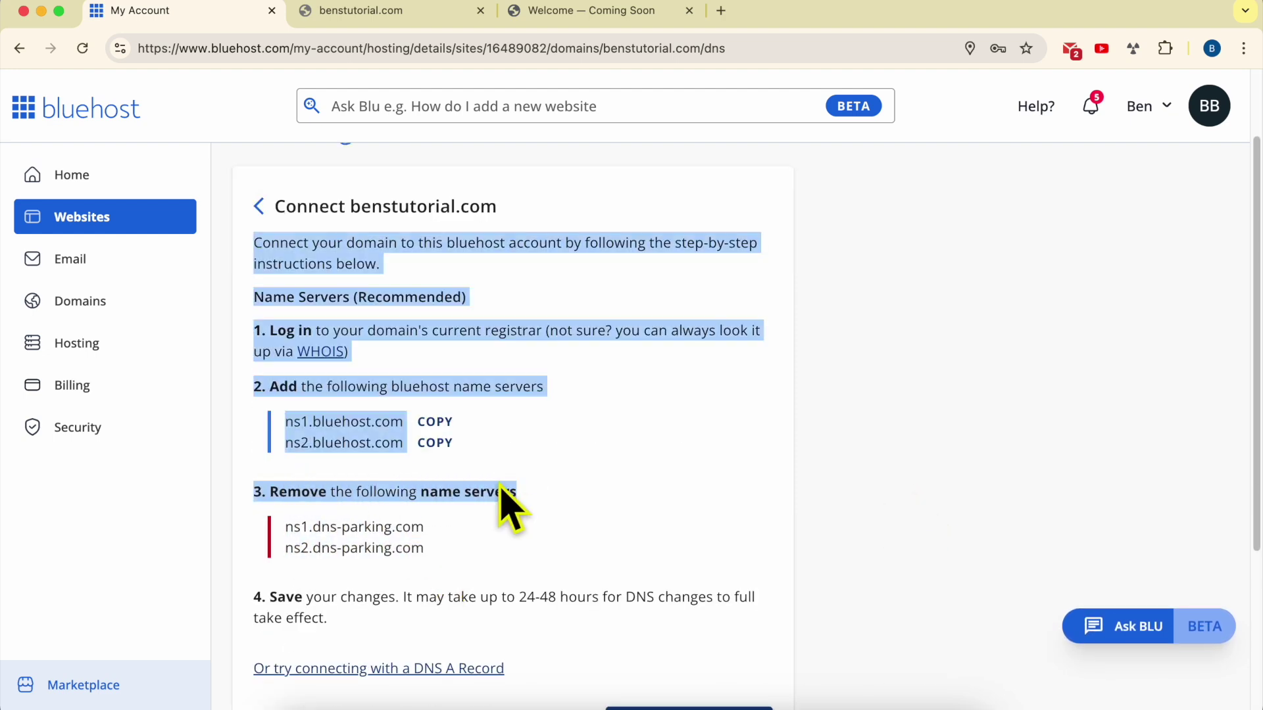
{"action": "left_click", "coordinate": [505, 483]}
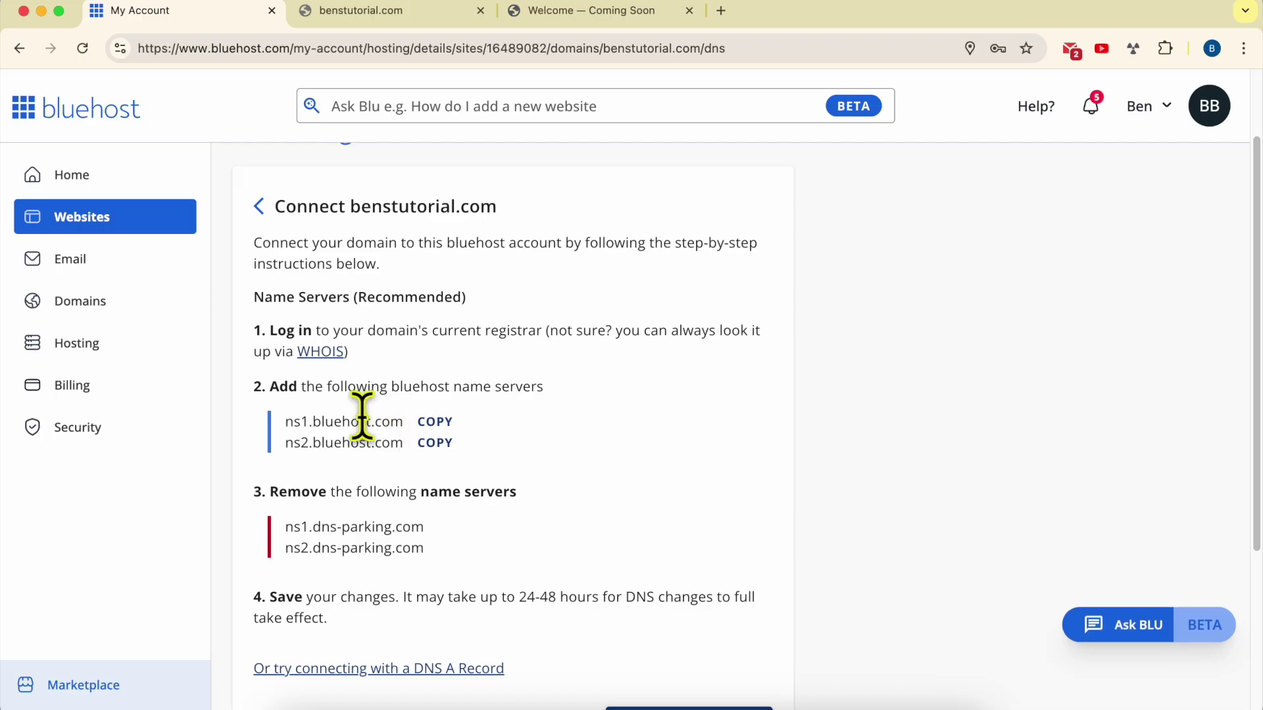
{"action": "left_click_drag", "start_coordinate": [284, 421], "coordinate": [409, 427]}
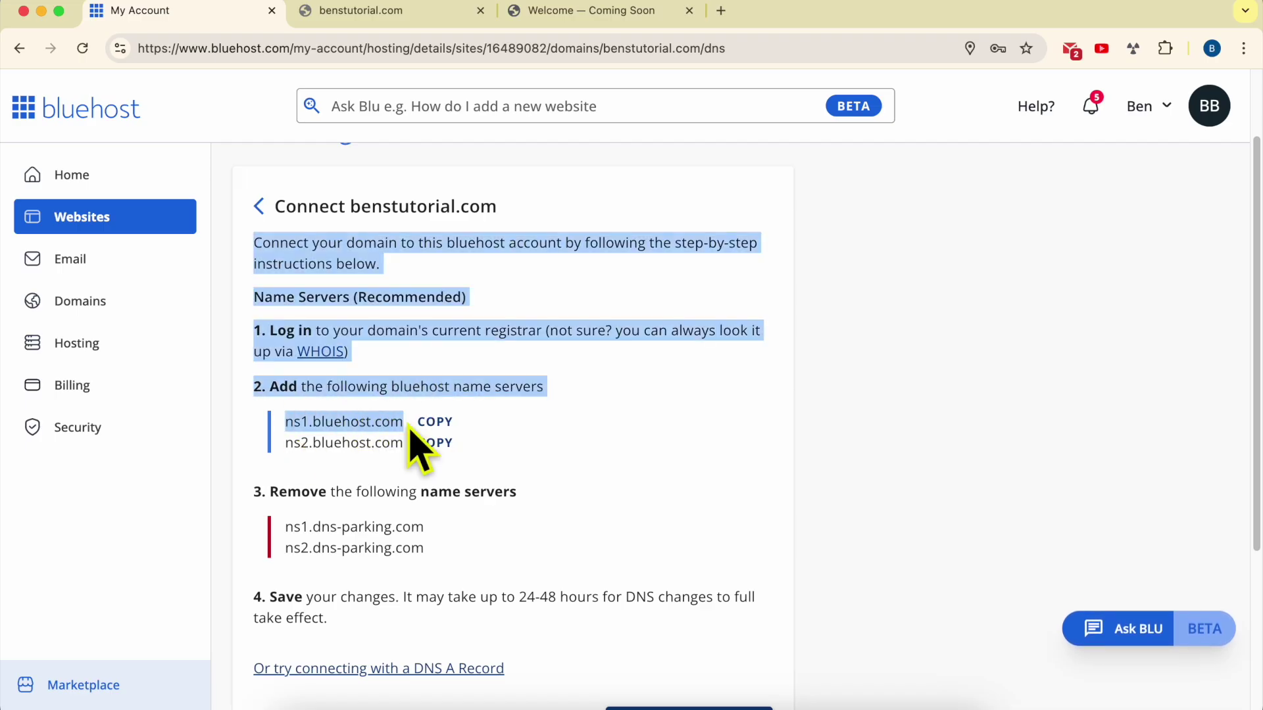
{"action": "left_click", "coordinate": [446, 424]}
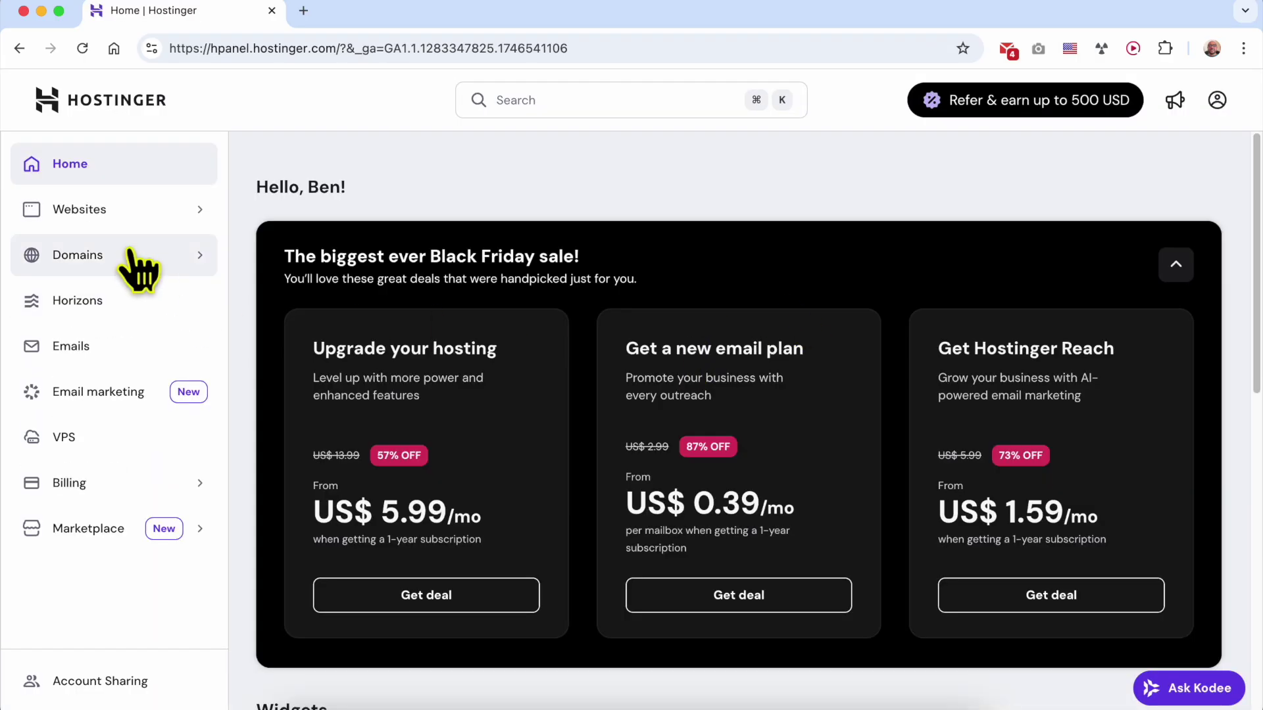
Switch to Hostinger and open the DNS and nameserver settings of benstutorial.com from the domain portfolio
{"action": "left_click", "coordinate": [138, 270]}
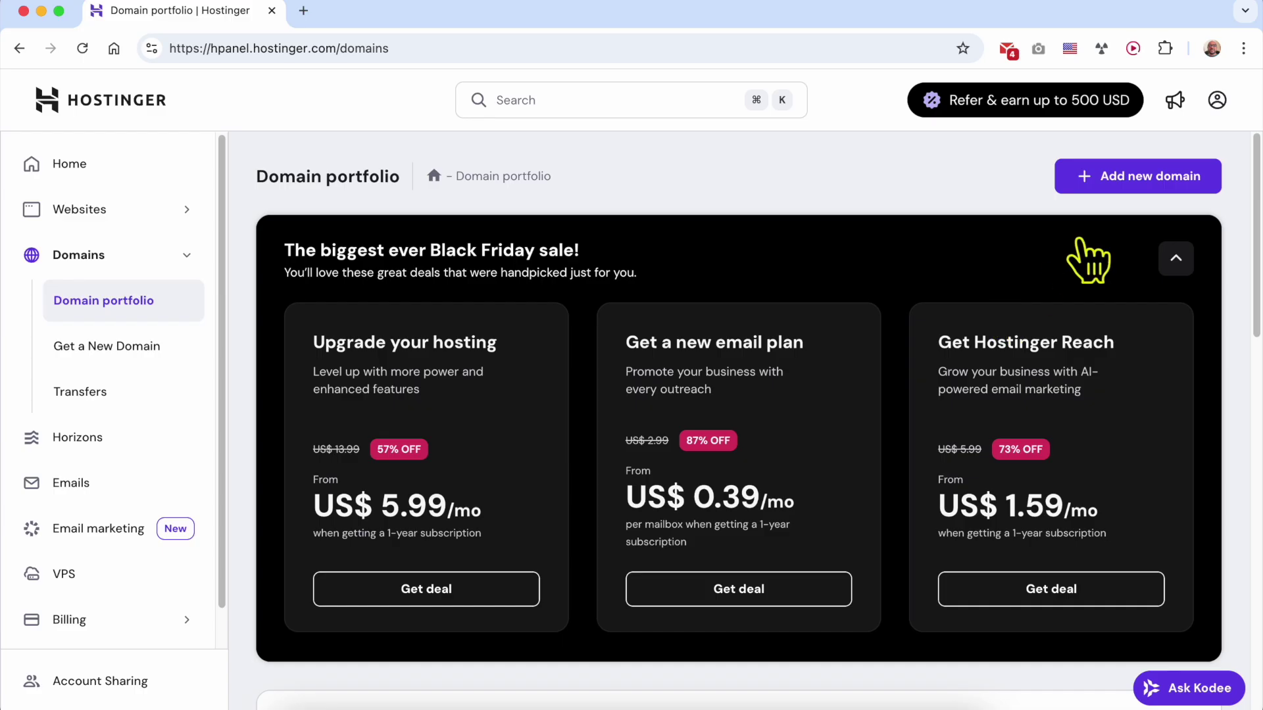
{"action": "left_click", "coordinate": [1176, 258]}
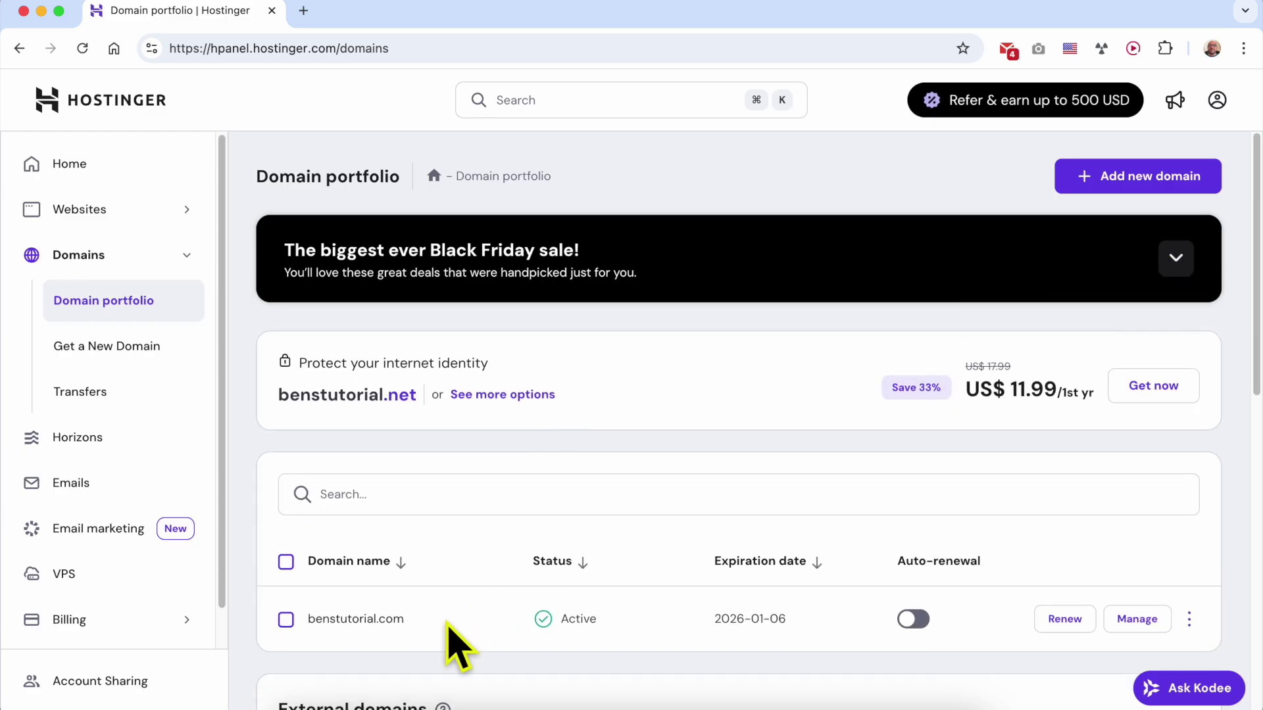
{"action": "triple_click", "coordinate": [431, 627]}
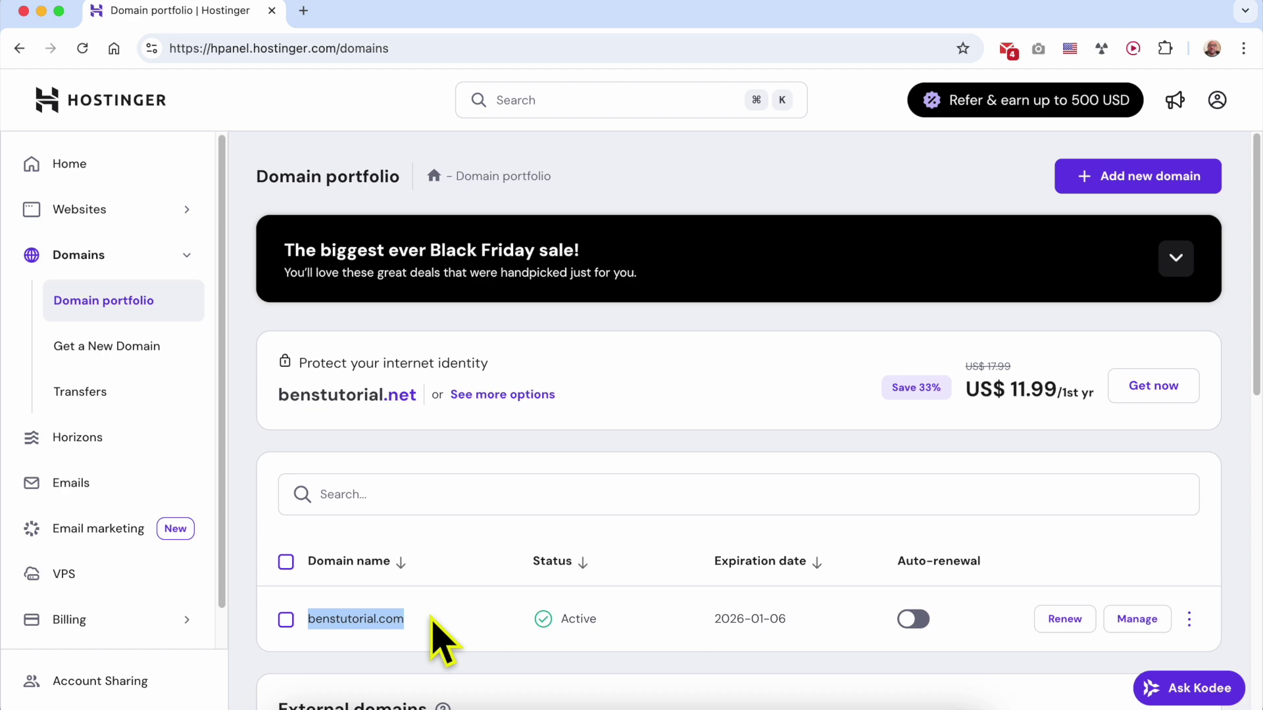
{"action": "left_click", "coordinate": [1136, 621]}
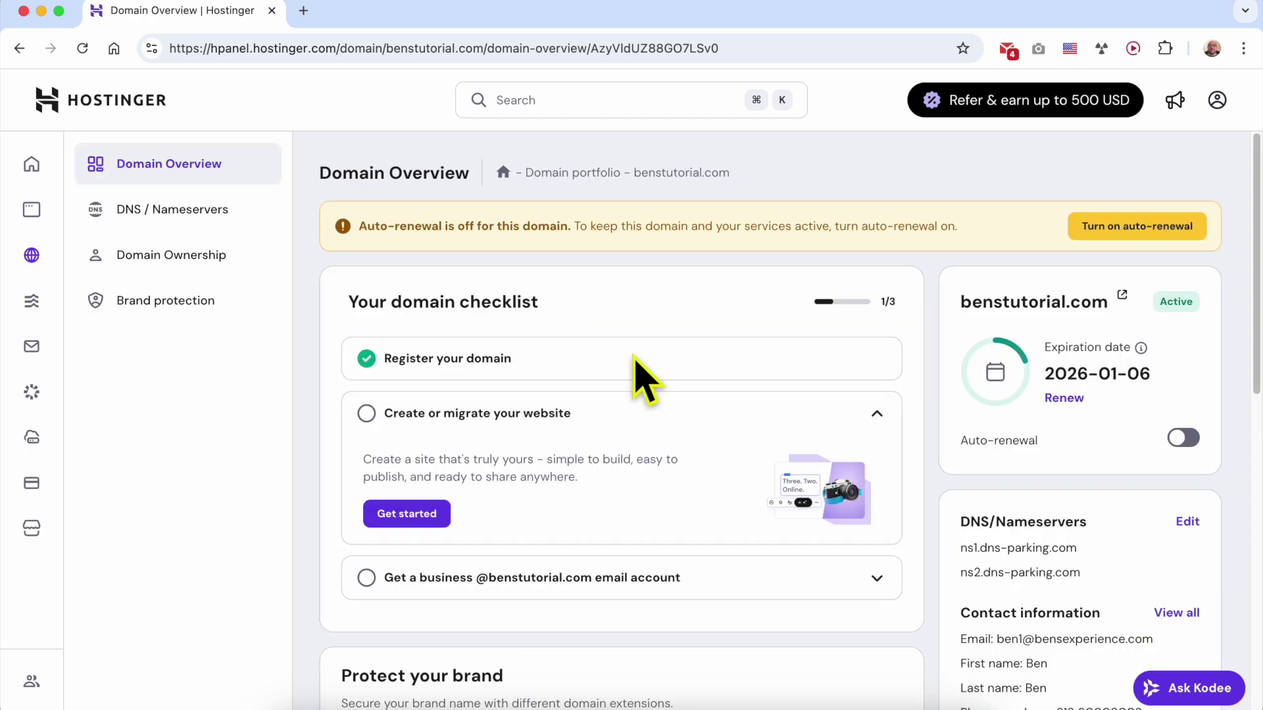
{"action": "left_click", "coordinate": [212, 210]}
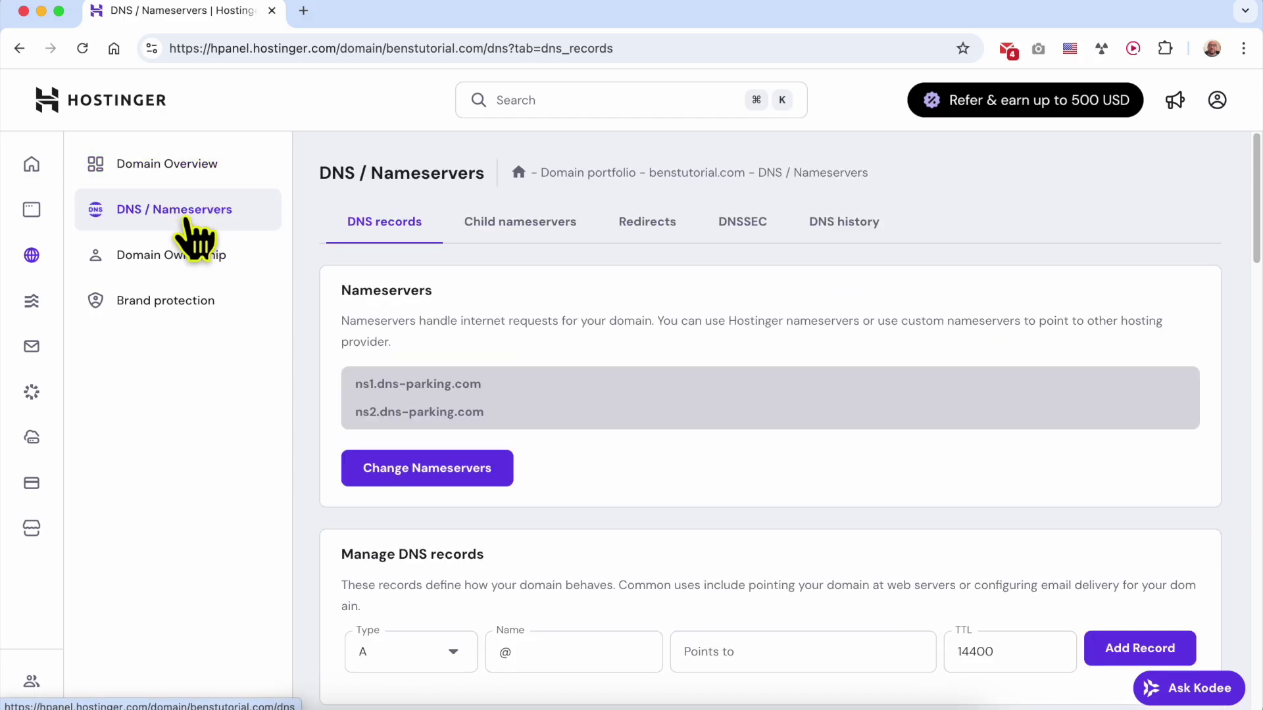
{"action": "double_click", "coordinate": [380, 291]}
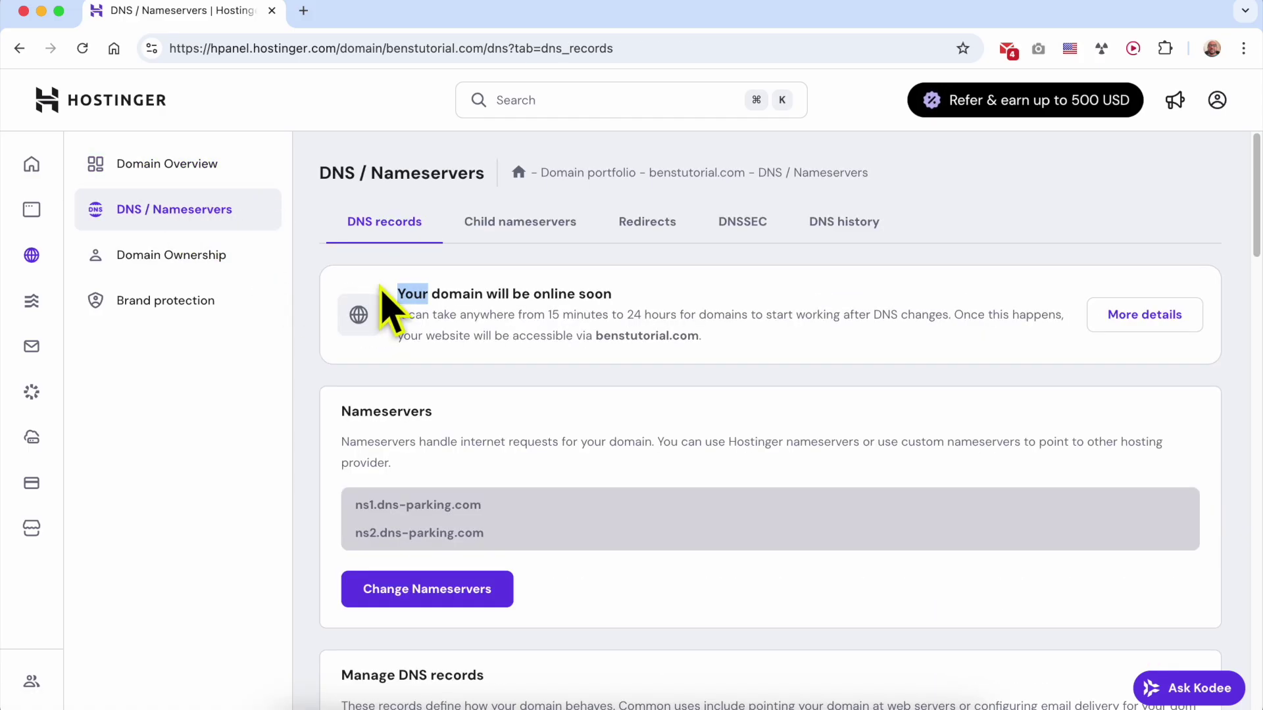
{"action": "double_click", "coordinate": [394, 411]}
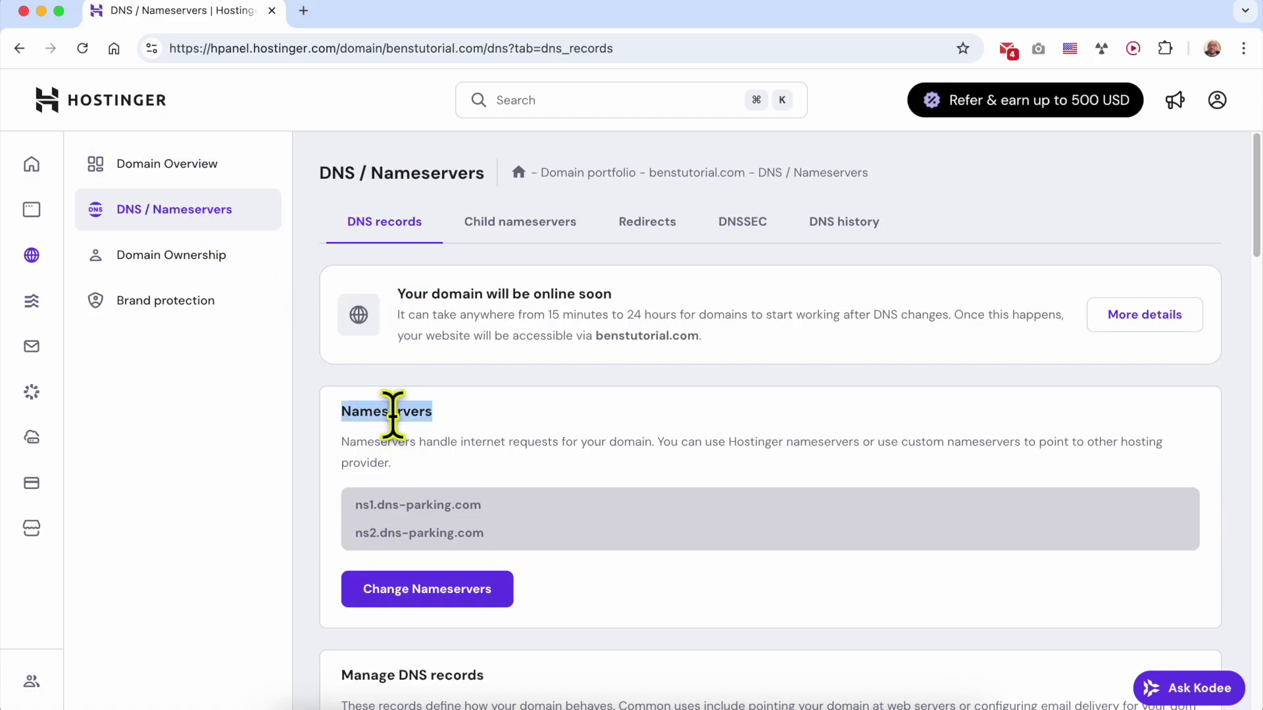
Choose custom nameservers for the domain and replace the first nameserver with ns1.bluehost.com
{"action": "left_click", "coordinate": [427, 590]}
{"action": "scroll", "coordinate": [493, 553], "scroll_direction": "down", "scroll_amount": 3}
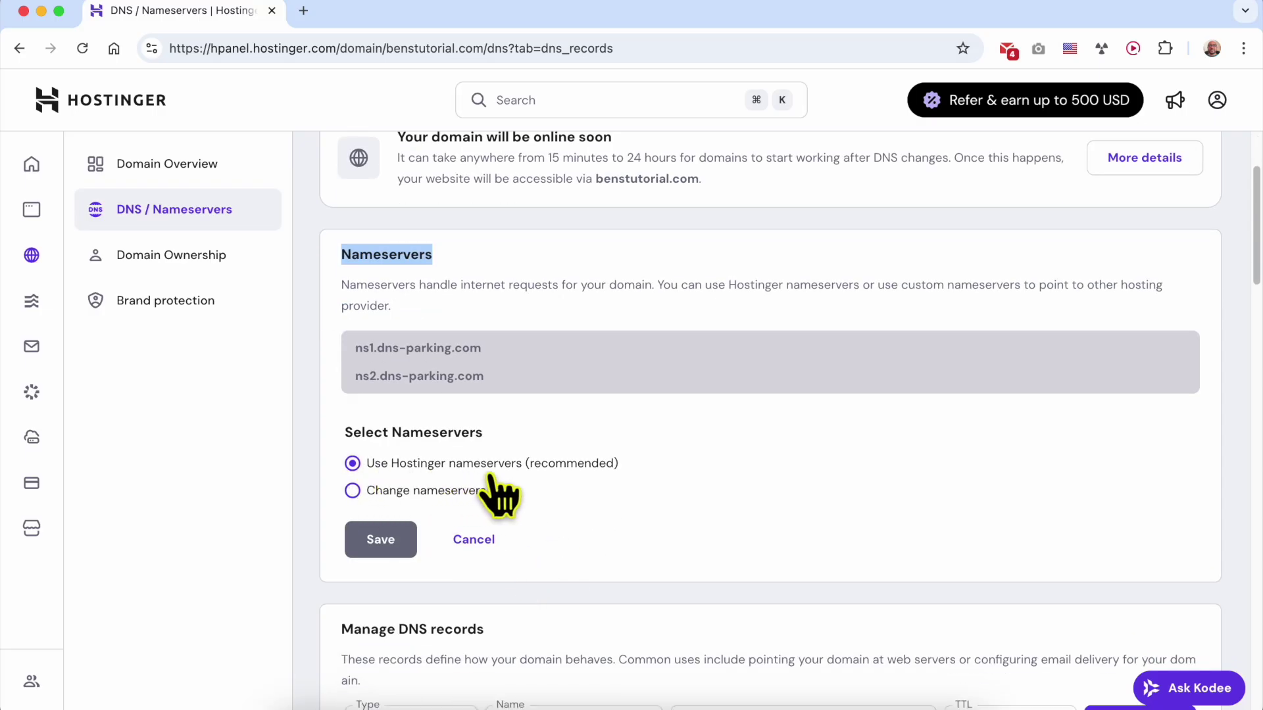
{"action": "left_click", "coordinate": [421, 492]}
{"action": "scroll", "coordinate": [421, 497], "scroll_direction": "down", "scroll_amount": 3}
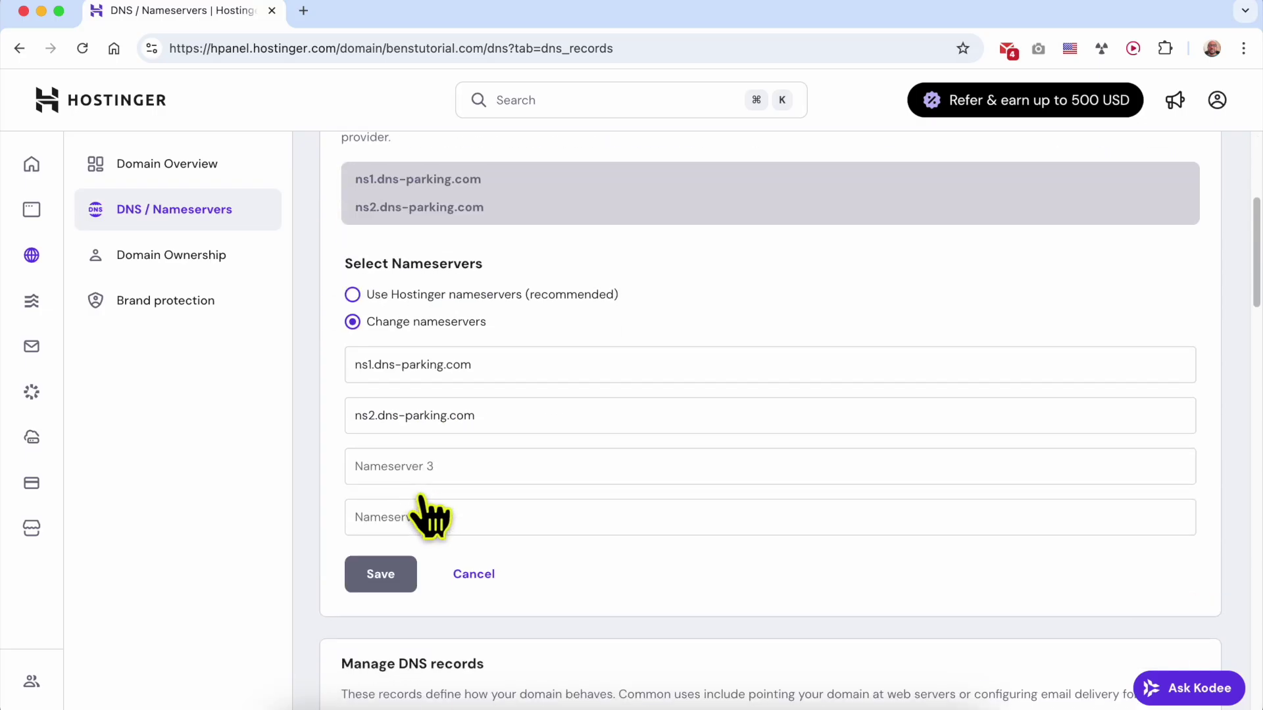
{"action": "triple_click", "coordinate": [426, 363]}
{"action": "key", "text": "BackSpace"}
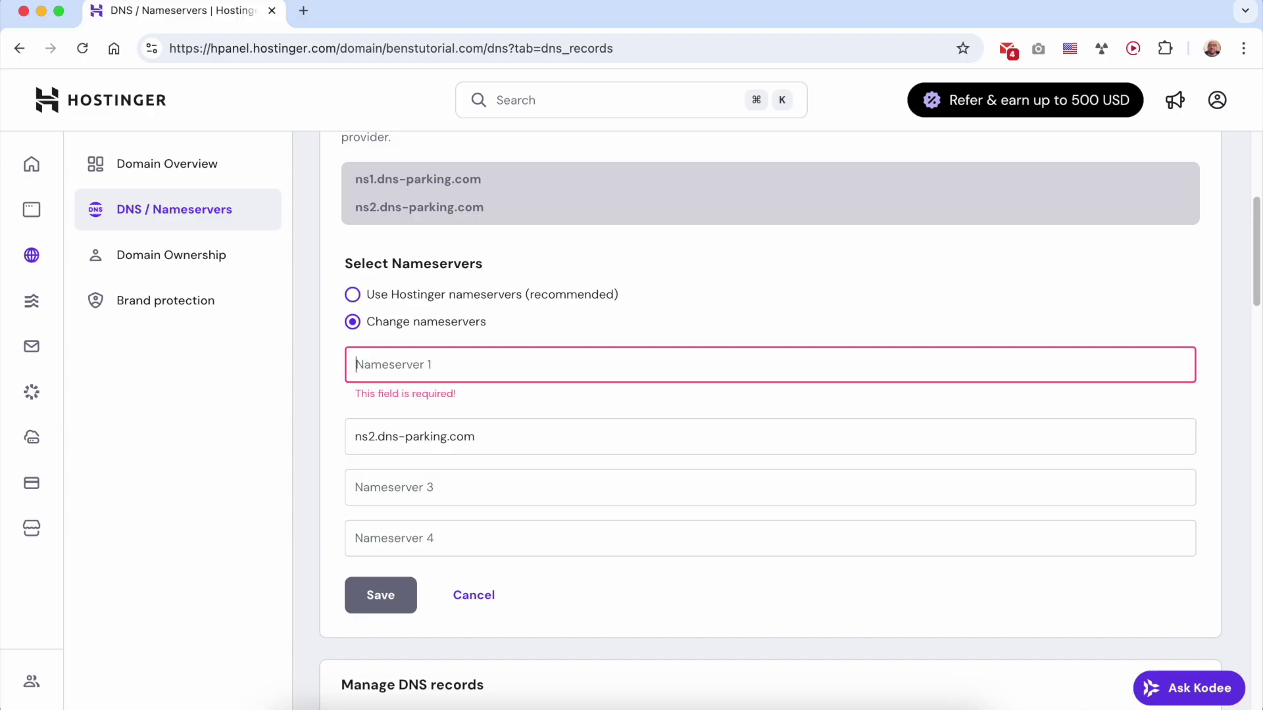
{"action": "right_click", "coordinate": [426, 364]}
{"action": "left_click", "coordinate": [477, 458]}
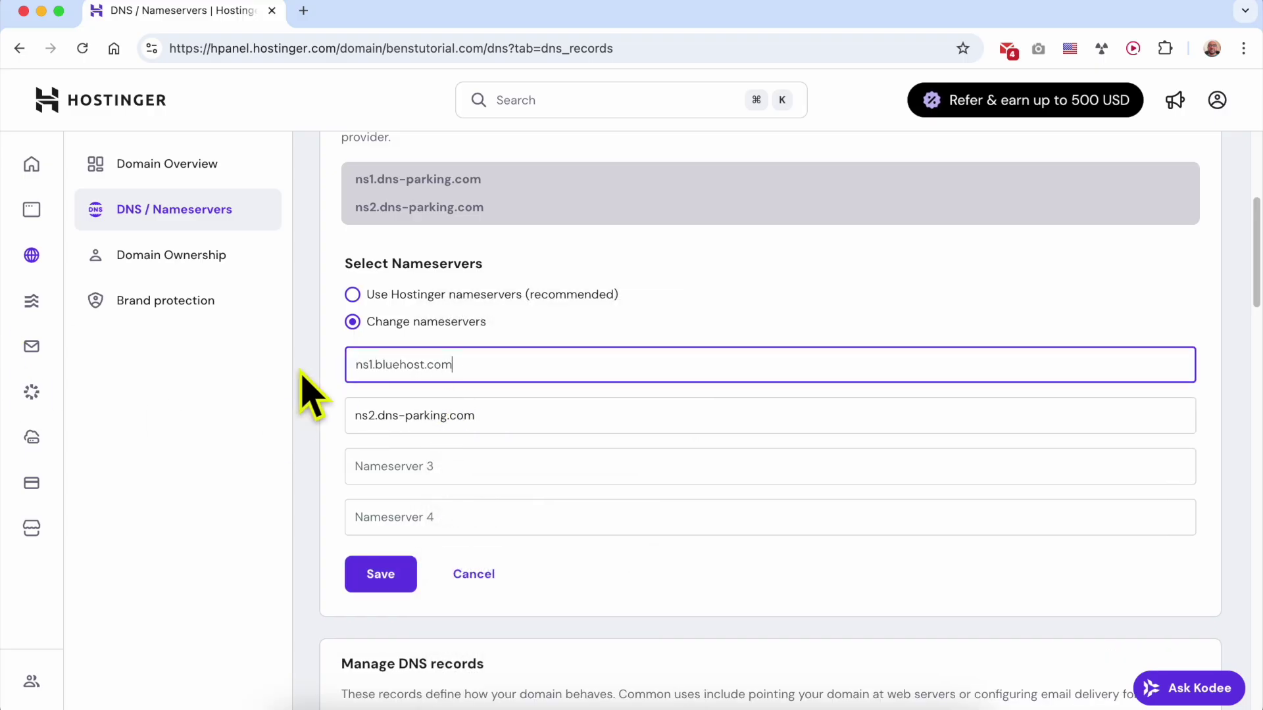
{"action": "triple_click", "coordinate": [371, 363]}
Fetch the second name server from the Bluehost instructions and set Hostinger's second nameserver to ns2.bluehost.com
{"action": "key", "text": "ctrl+Left"}
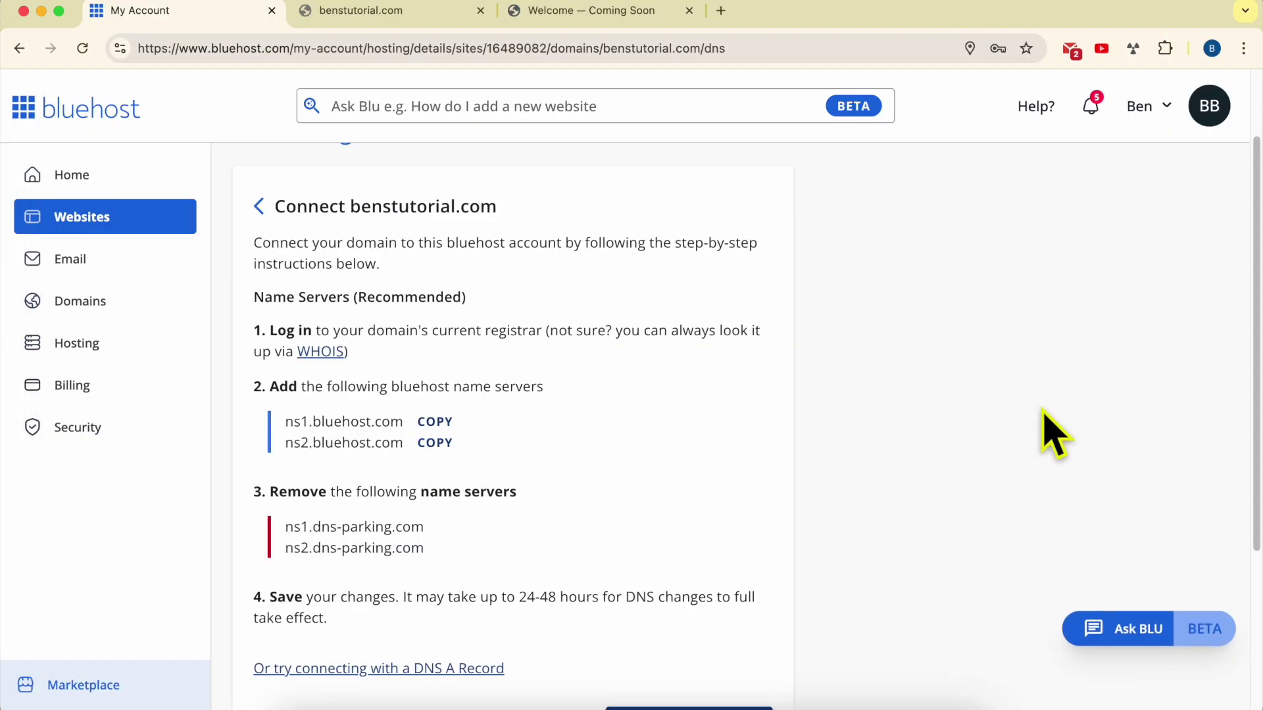
{"action": "left_click_drag", "start_coordinate": [1261, 342], "coordinate": [1241, 340]}
{"action": "left_click", "coordinate": [1246, 361]}
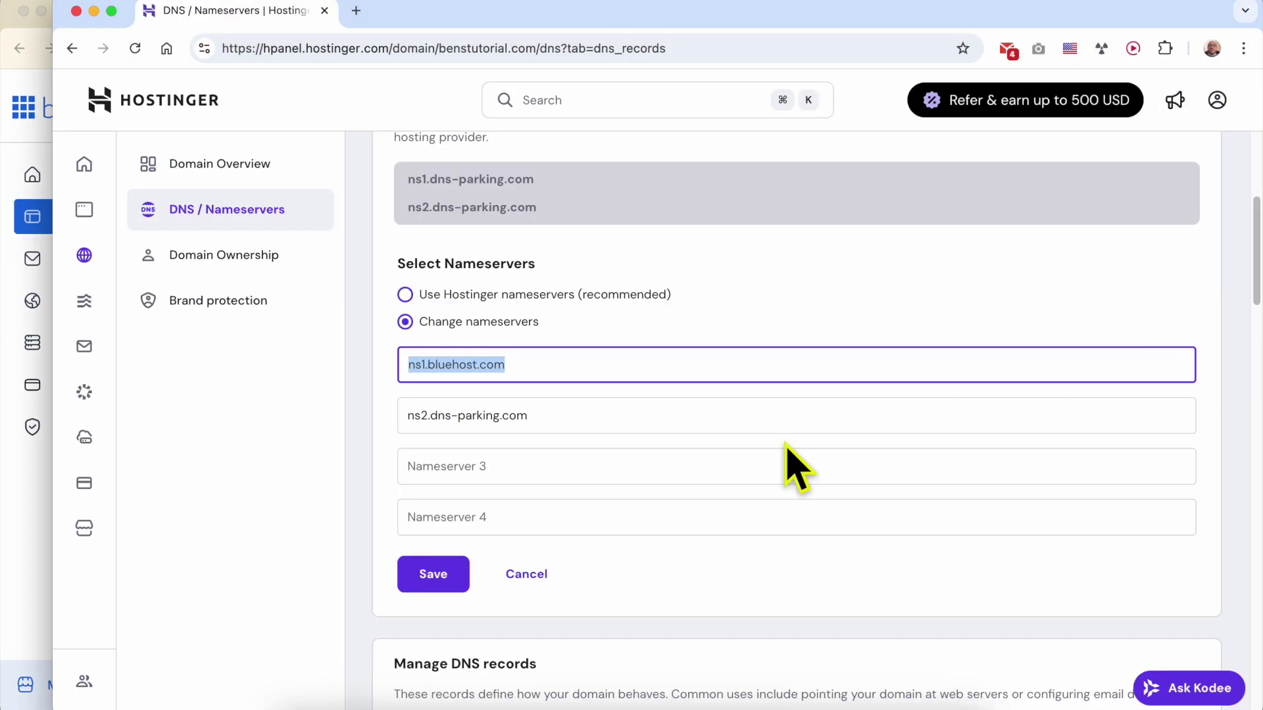
{"action": "triple_click", "coordinate": [475, 415]}
{"action": "key", "text": "BackSpace"}
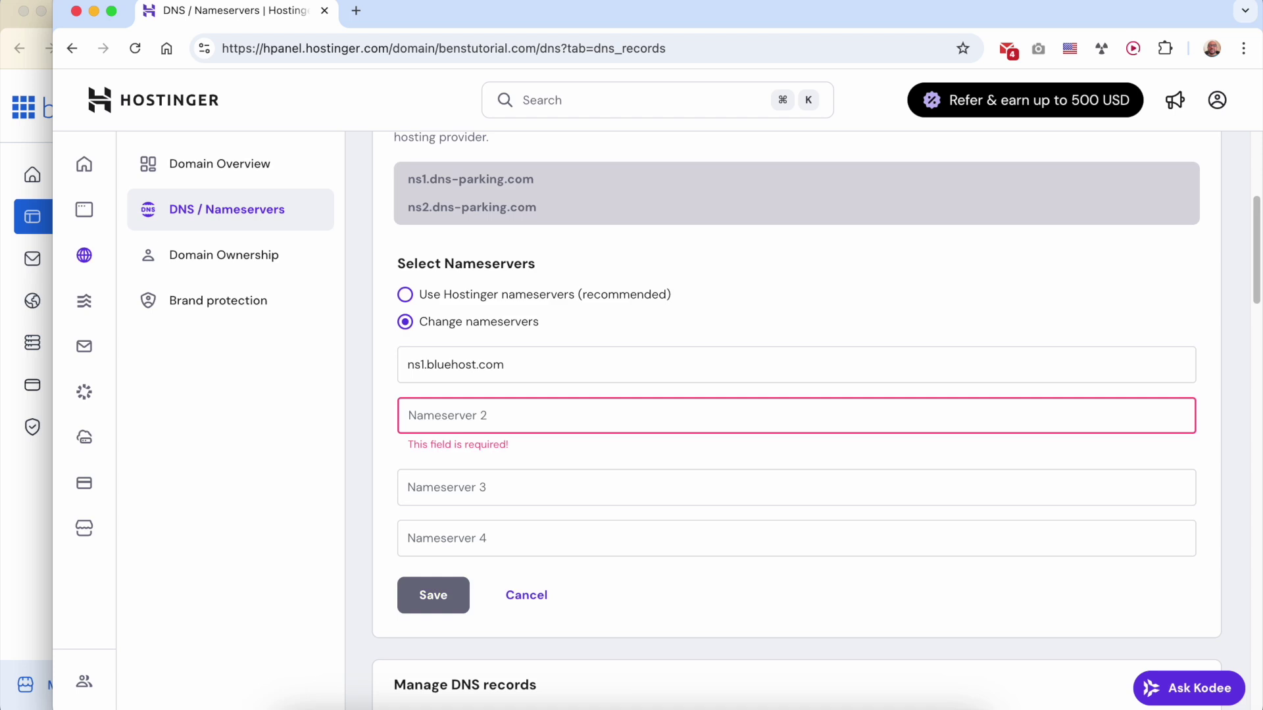
{"action": "right_click", "coordinate": [467, 421]}
{"action": "right_click", "coordinate": [562, 421]}
{"action": "left_click", "coordinate": [616, 454]}
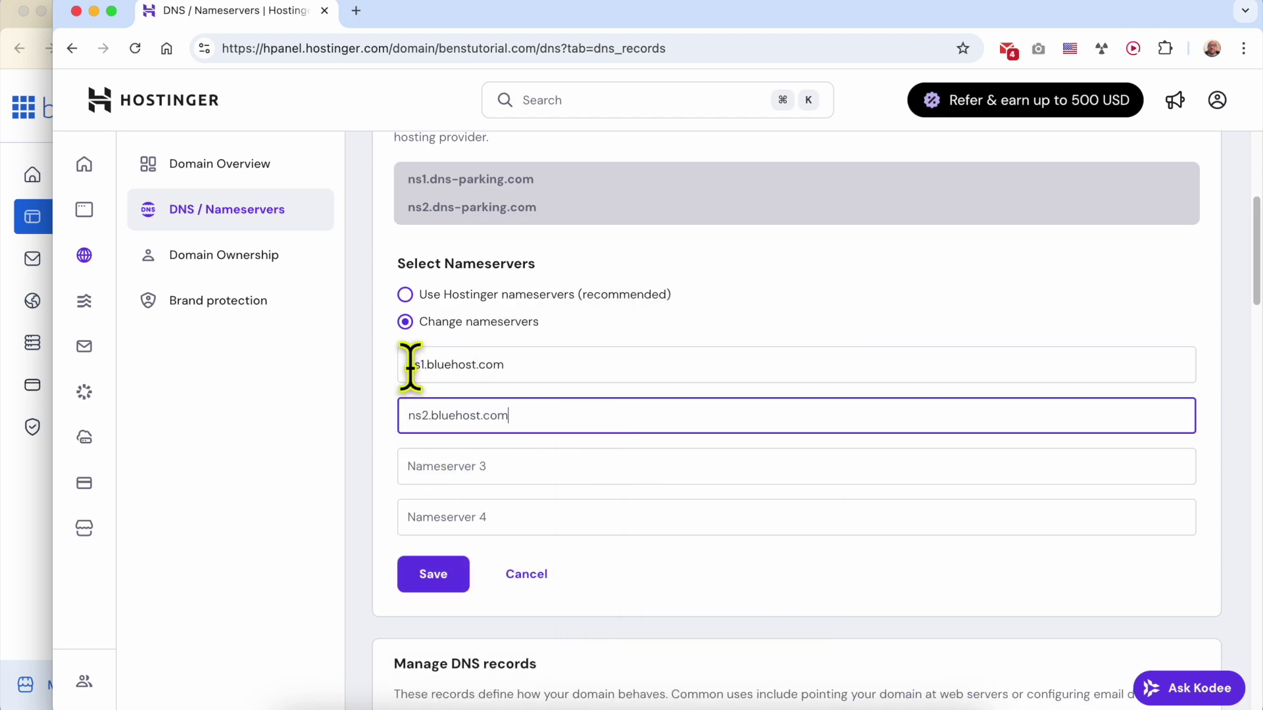
Save the new Hostinger nameservers for benstutorial.com, review the change confirmation including its propagation note, and dismiss it
{"action": "left_click", "coordinate": [442, 571]}
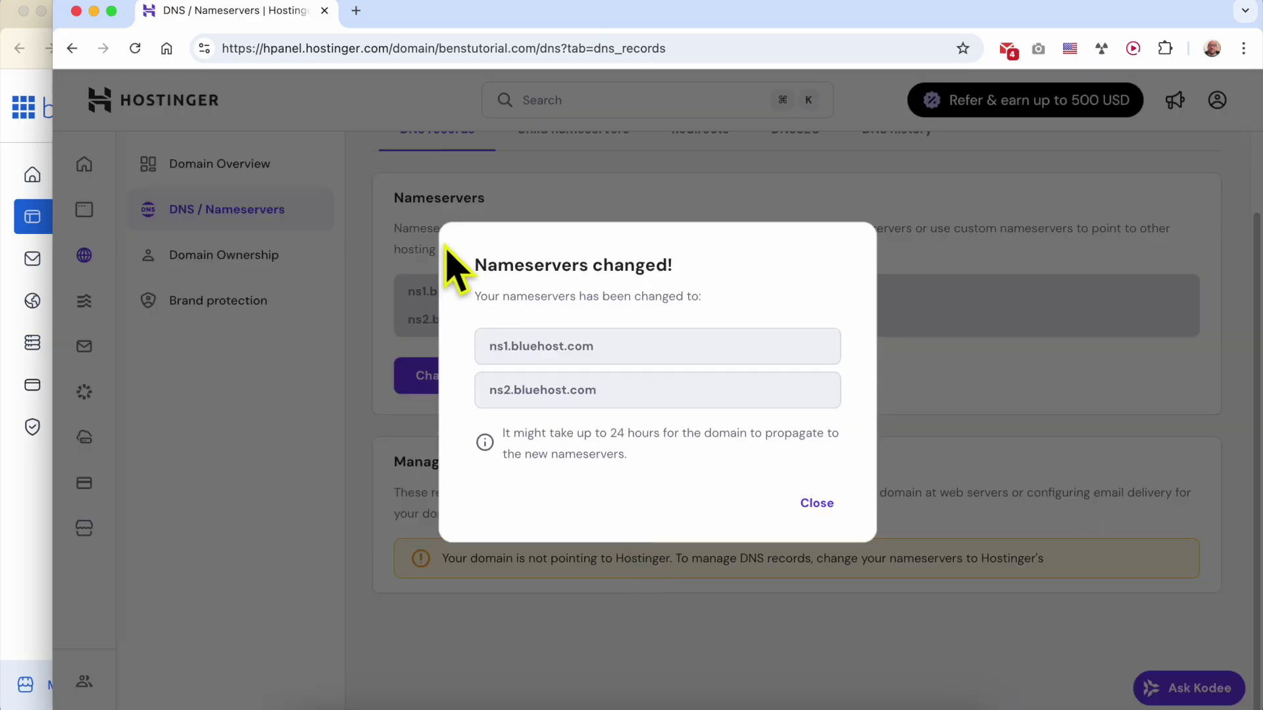
{"action": "left_click_drag", "start_coordinate": [487, 265], "coordinate": [690, 290]}
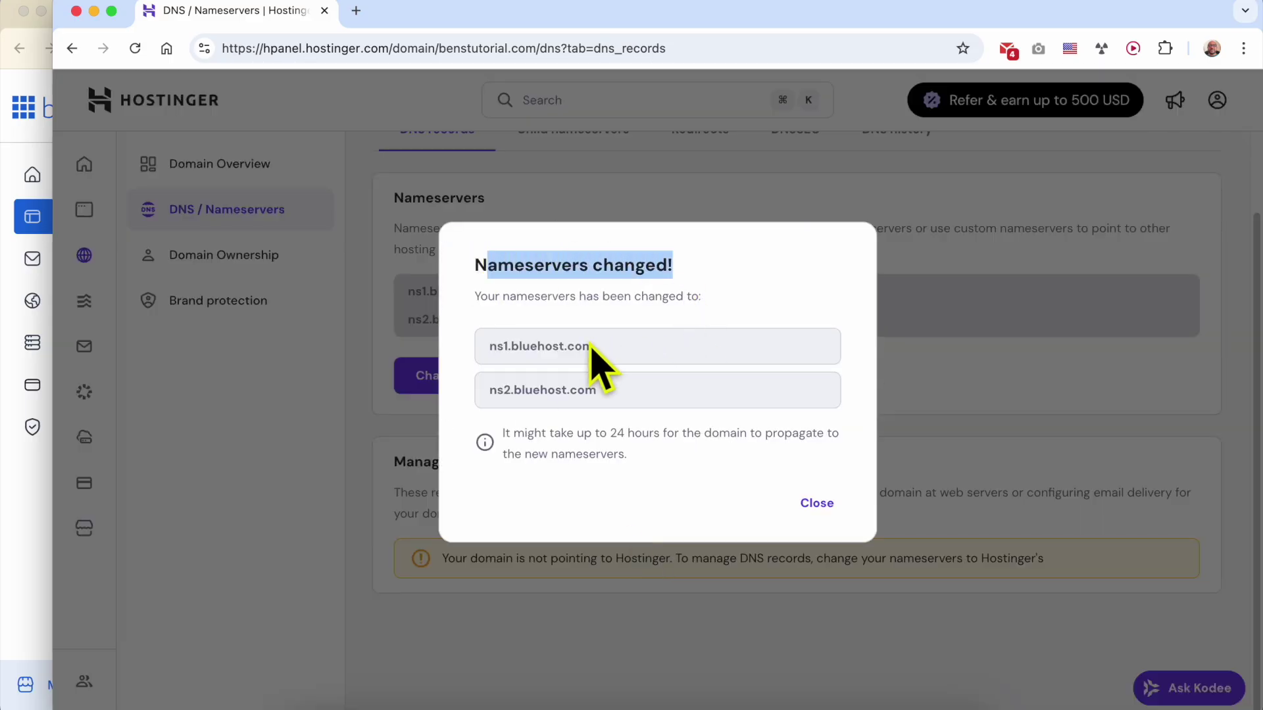
{"action": "left_click", "coordinate": [475, 302]}
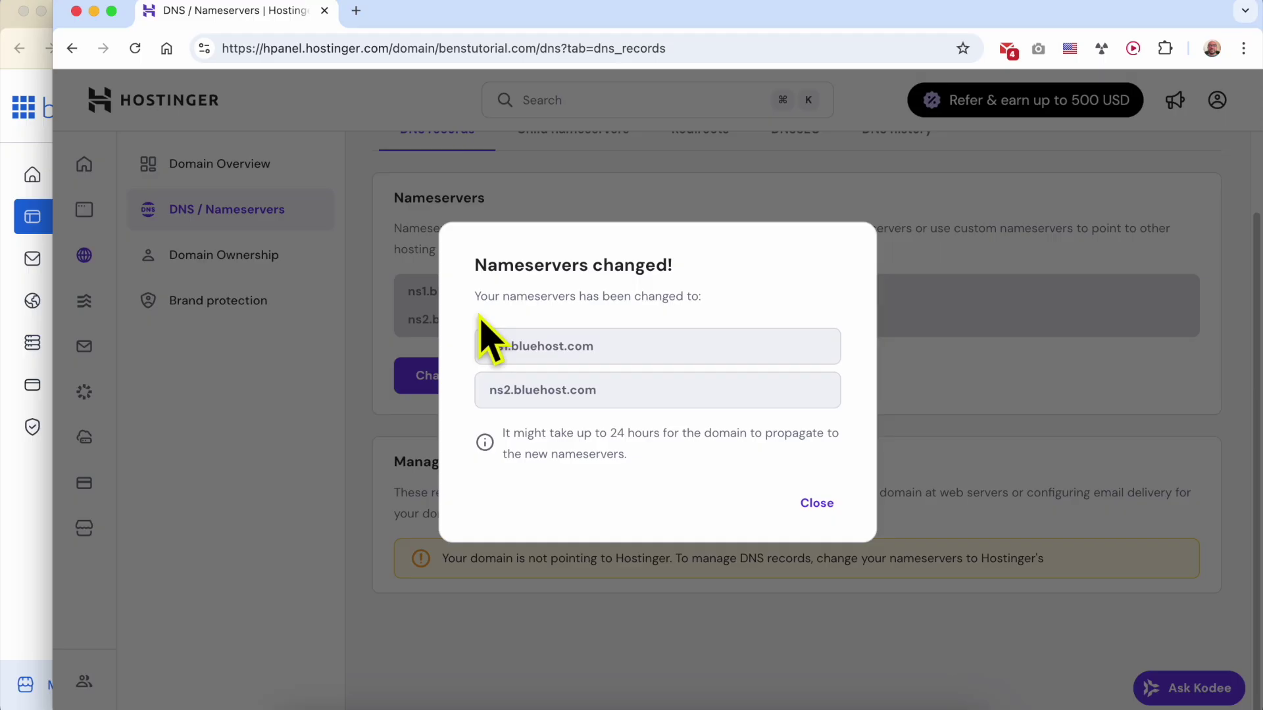
{"action": "left_click", "coordinate": [566, 345]}
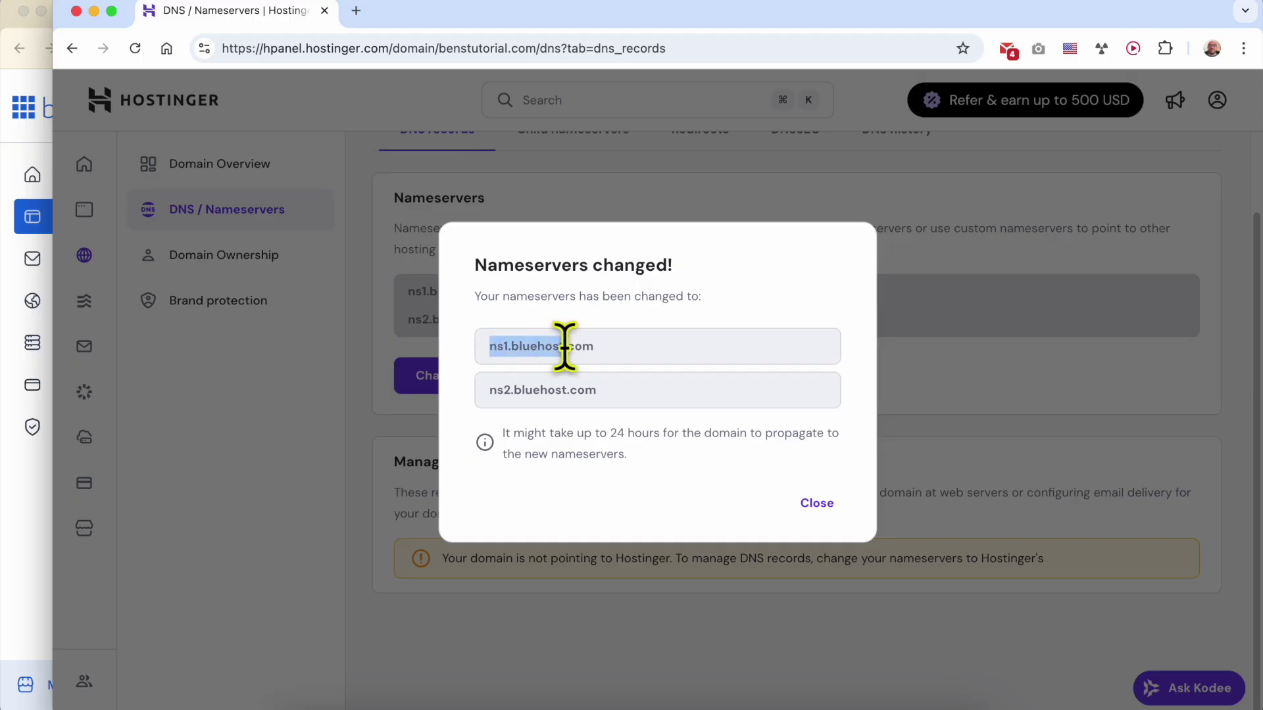
{"action": "left_click", "coordinate": [493, 391]}
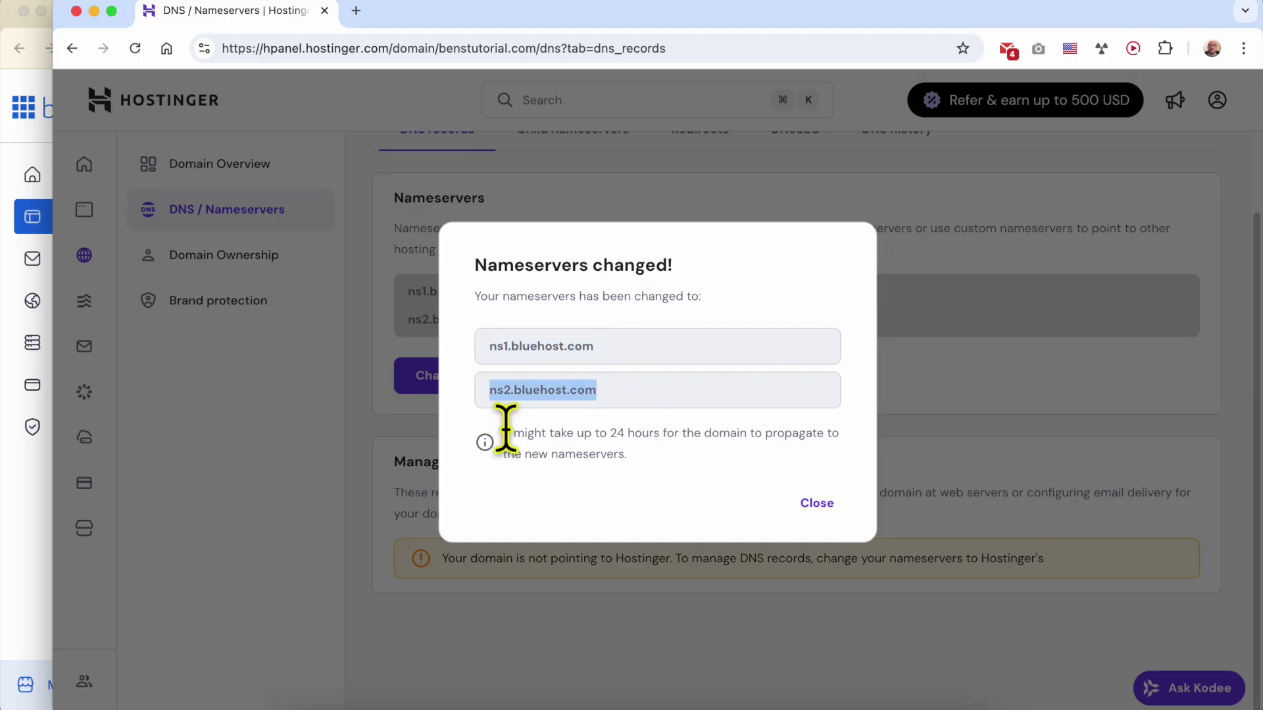
{"action": "left_click_drag", "start_coordinate": [503, 434], "coordinate": [712, 452]}
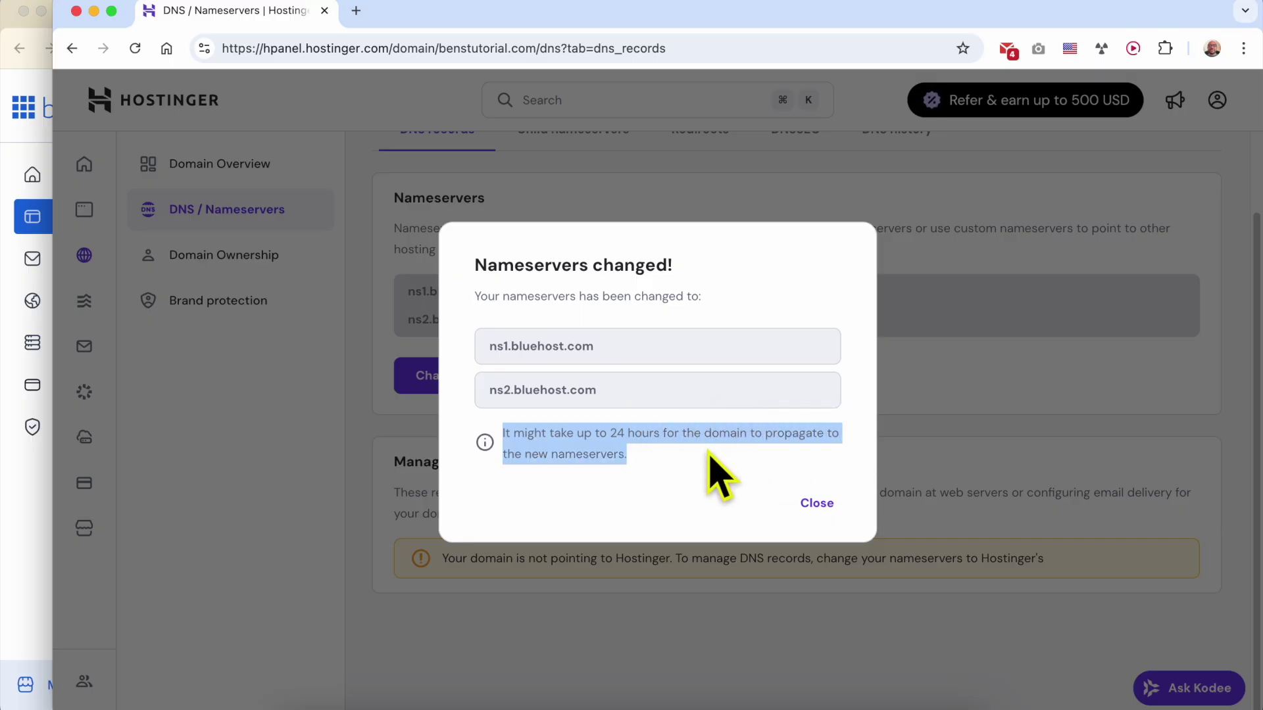
{"action": "left_click", "coordinate": [709, 452]}
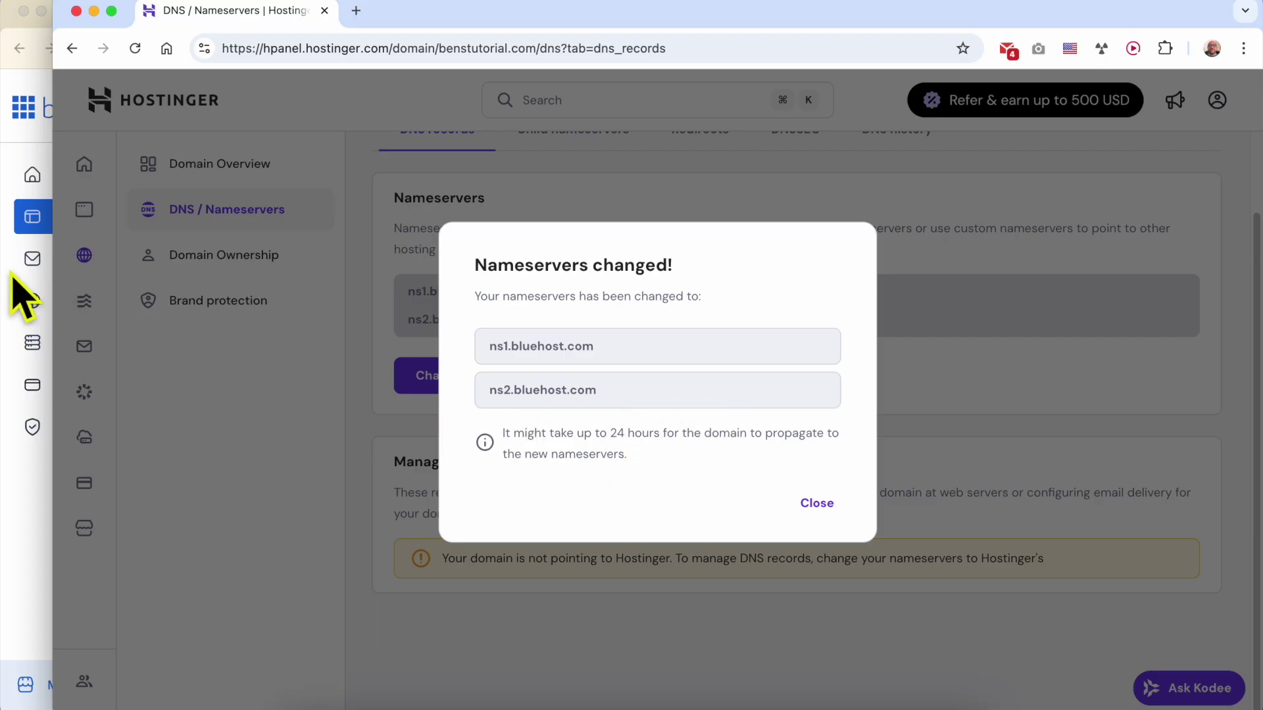
{"action": "left_click", "coordinate": [817, 504]}
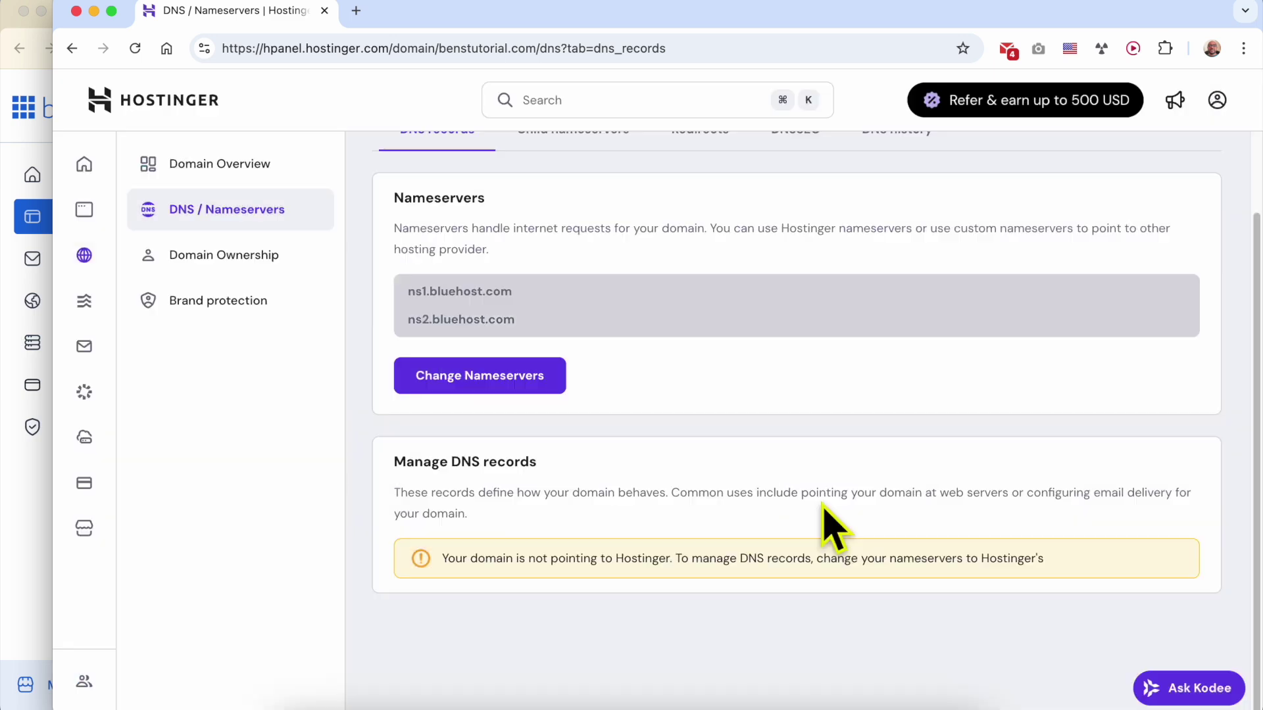
Switch to Bluehost, verify the connection of benstutorial.com from its name server instructions, and save the changes
{"action": "left_click", "coordinate": [17, 279]}
{"action": "scroll", "coordinate": [641, 414], "scroll_direction": "down", "scroll_amount": 3}
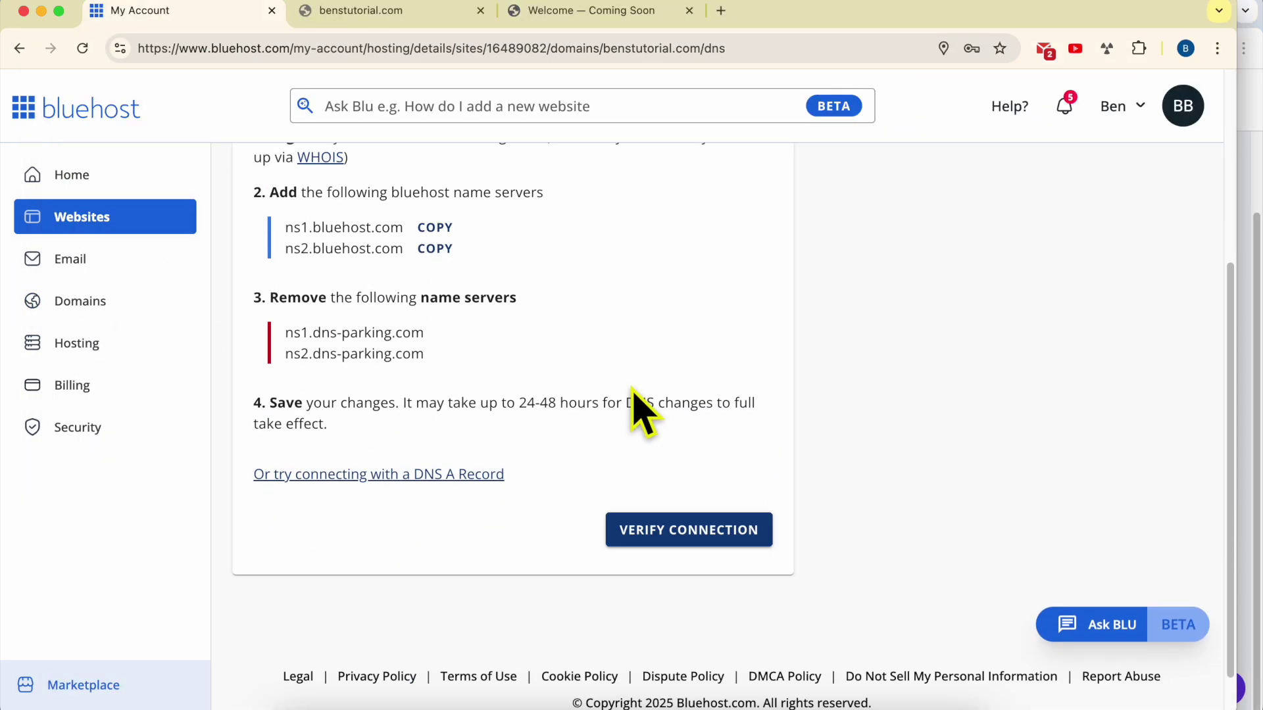
{"action": "left_click", "coordinate": [684, 536]}
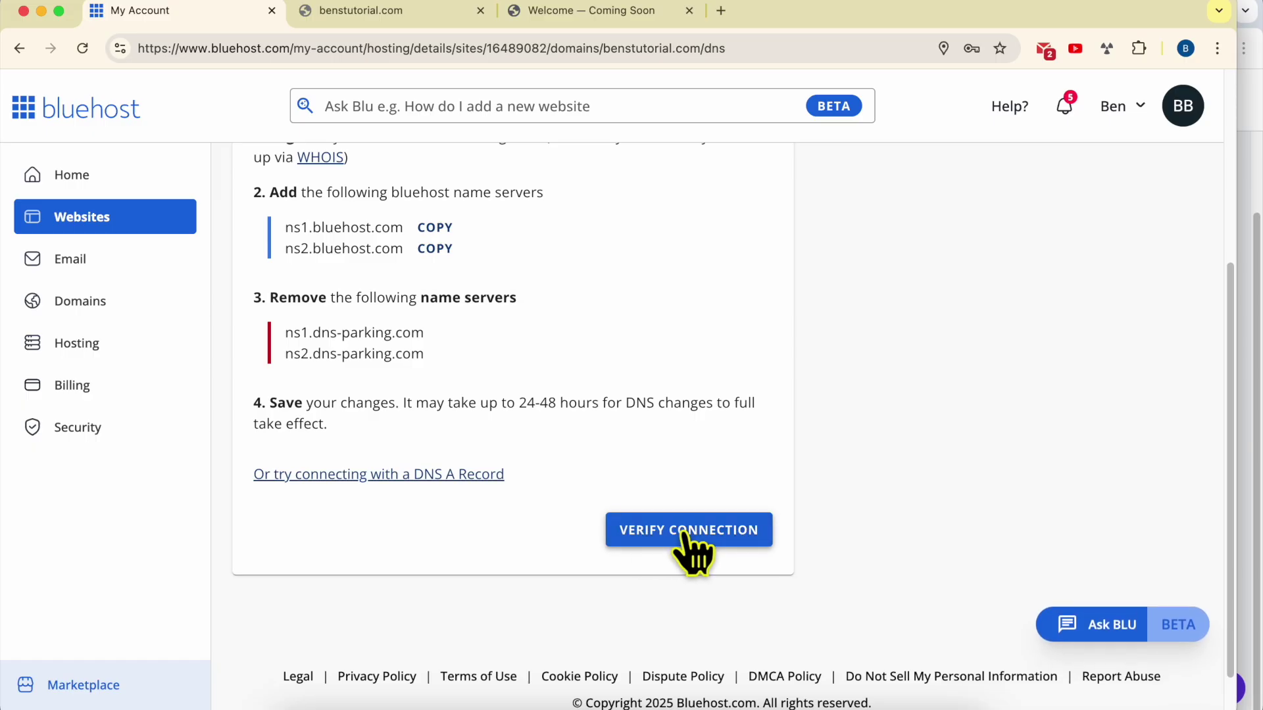
{"action": "scroll", "coordinate": [690, 556], "scroll_direction": "up", "scroll_amount": 1}
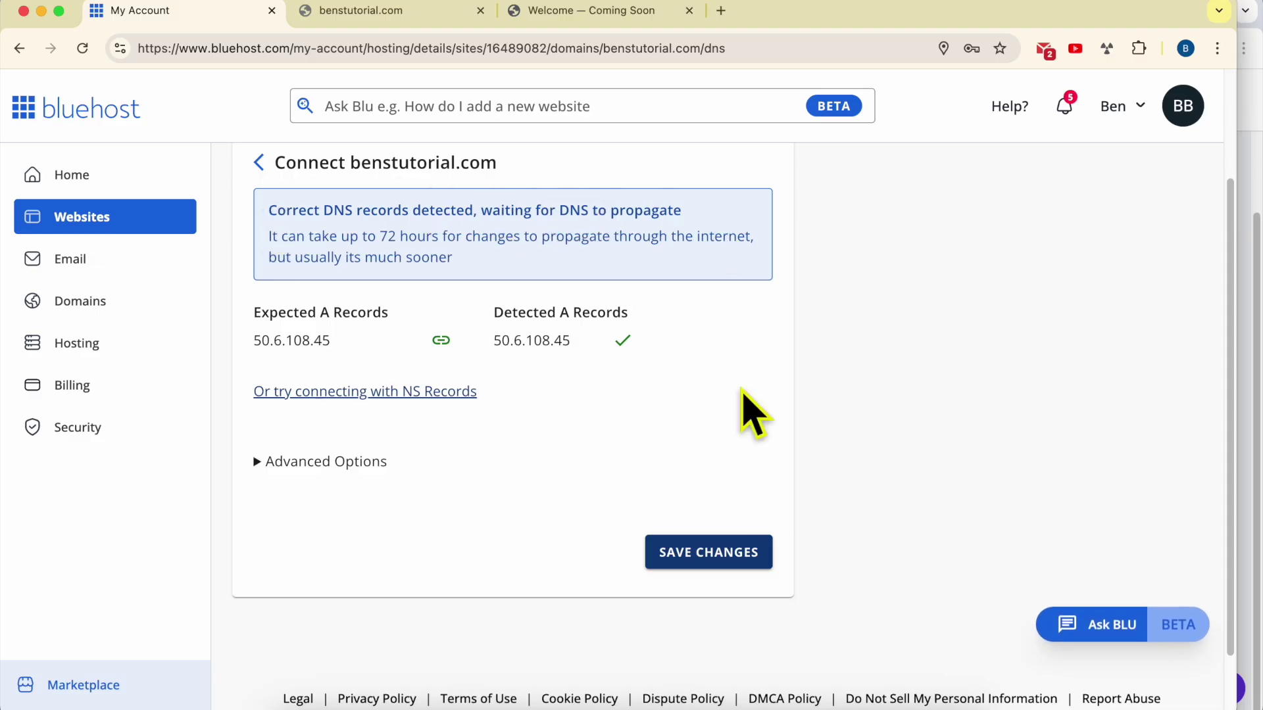
{"action": "left_click", "coordinate": [742, 561]}
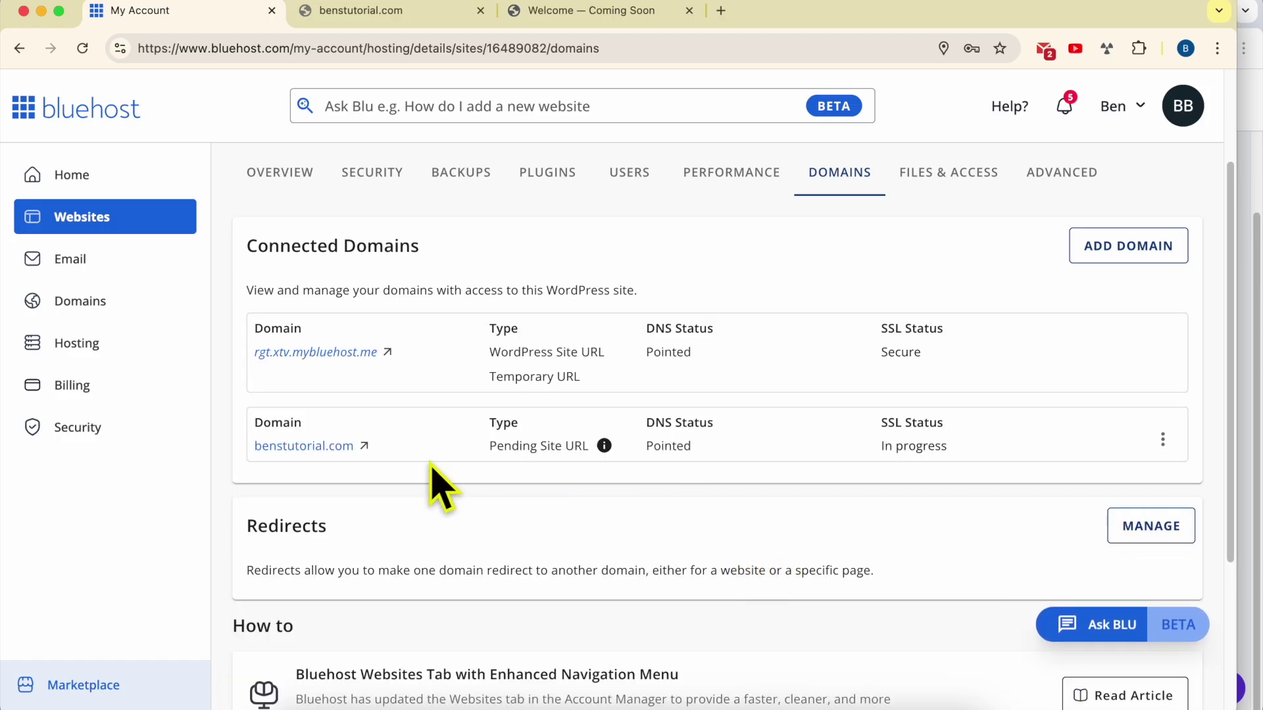
Visit benstutorial.com from the connected domains list and compare its error code with the one on the previously opened page
{"action": "left_click", "coordinate": [308, 448]}
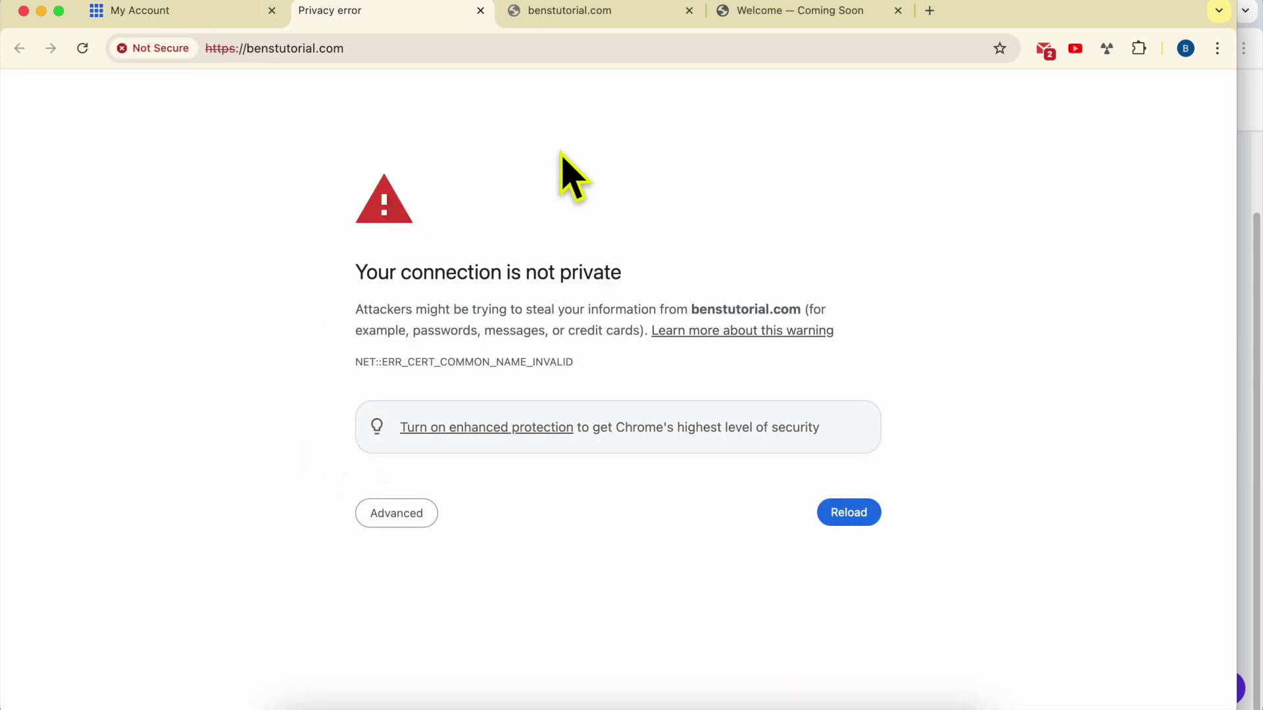
{"action": "left_click", "coordinate": [603, 16]}
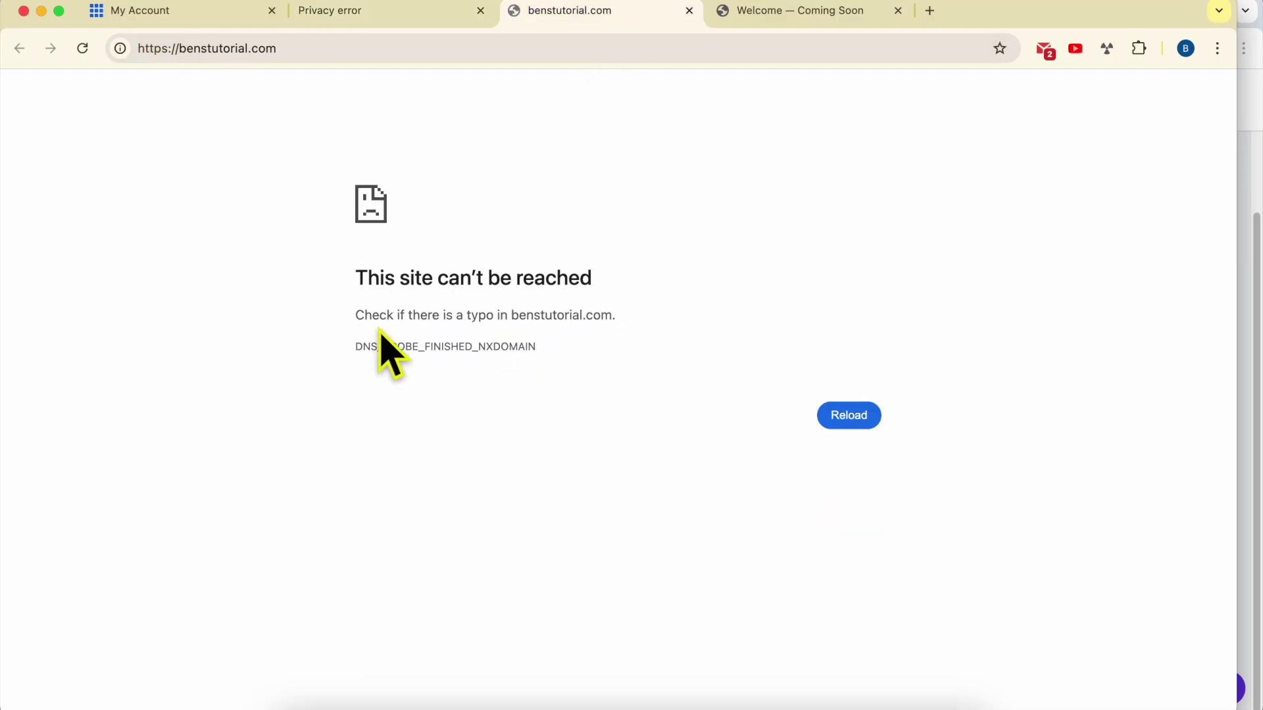
{"action": "left_click_drag", "start_coordinate": [355, 346], "coordinate": [376, 347]}
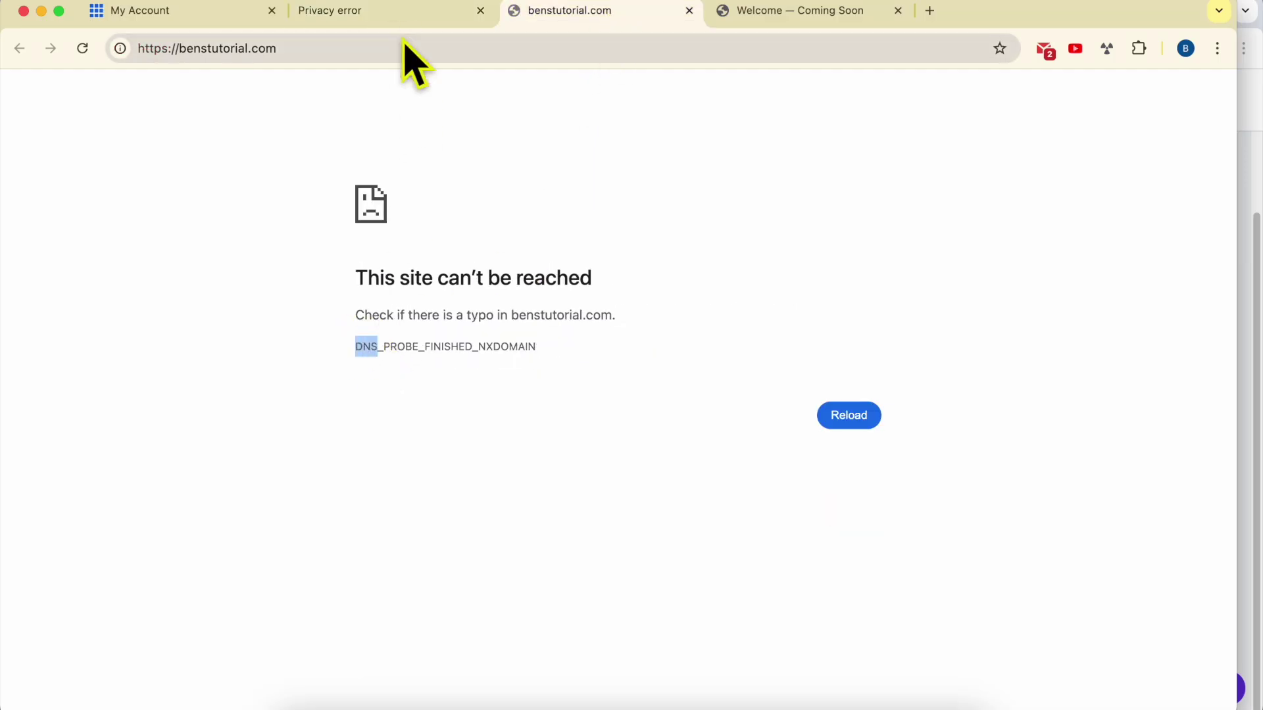
{"action": "left_click", "coordinate": [402, 16]}
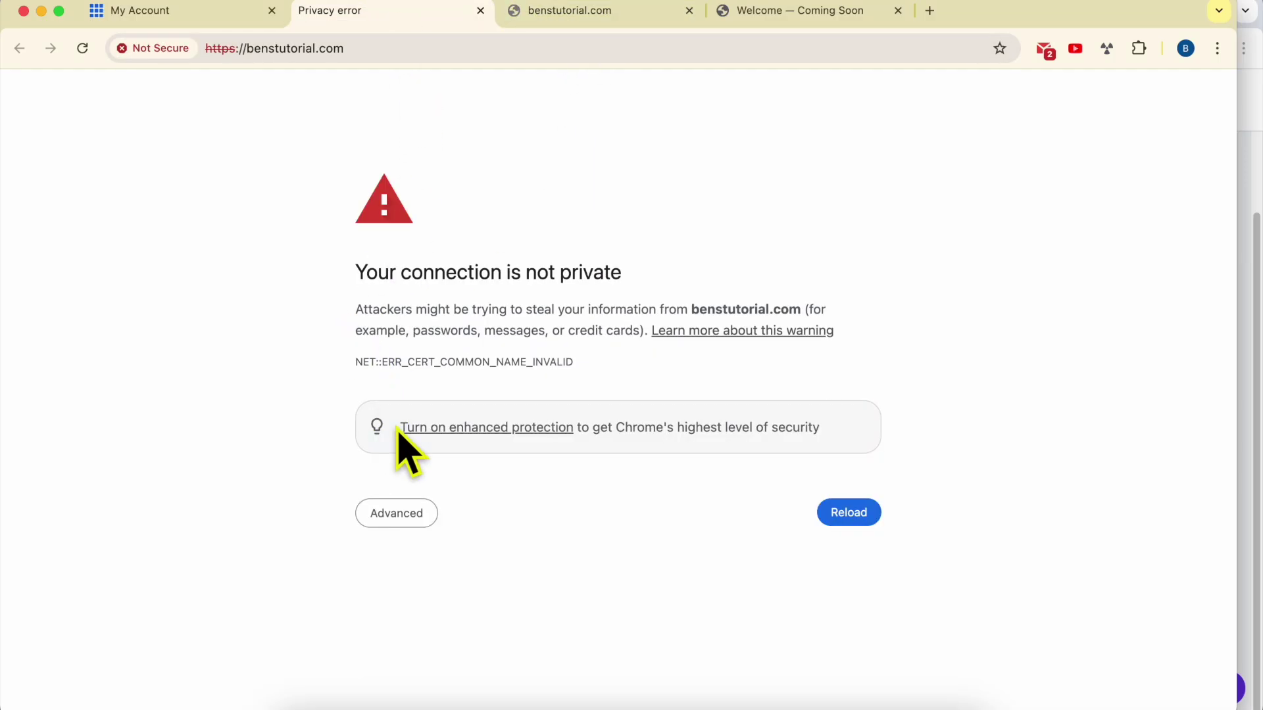
{"action": "left_click_drag", "start_coordinate": [407, 363], "coordinate": [436, 362]}
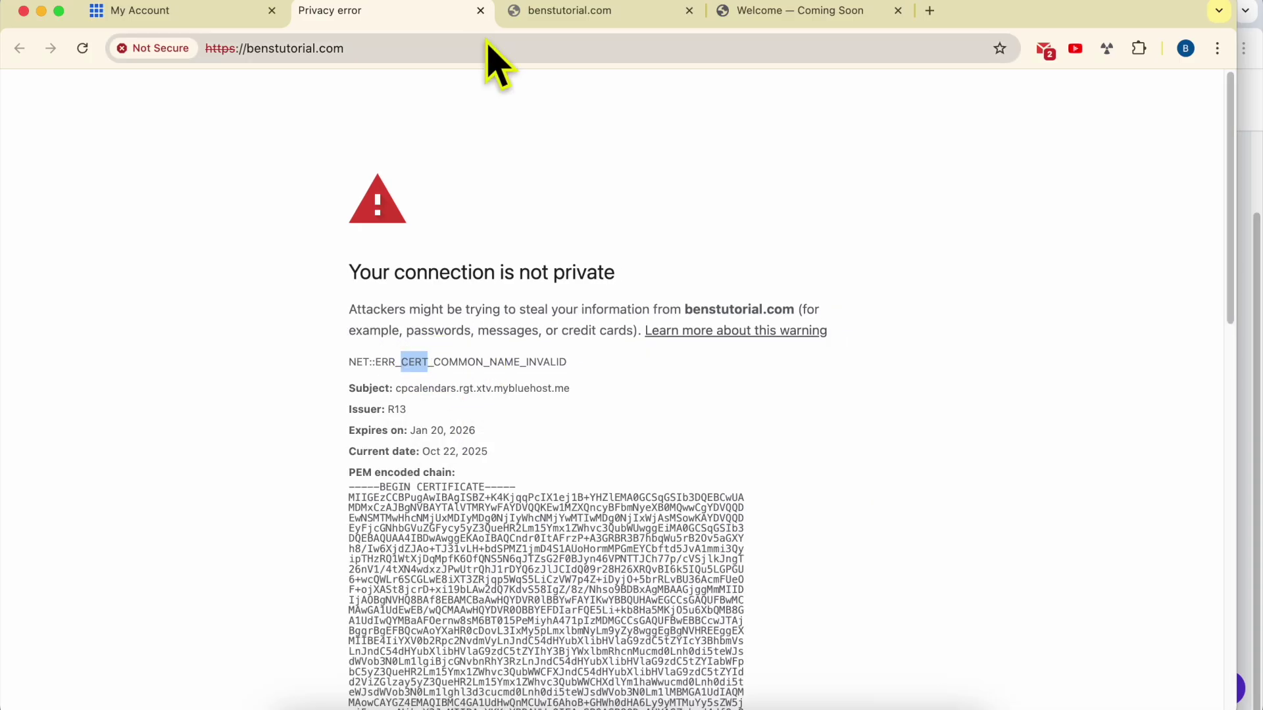
Return to the Bluehost connected domains and examine the SSL status of benstutorial.com
{"action": "left_click", "coordinate": [158, 14]}
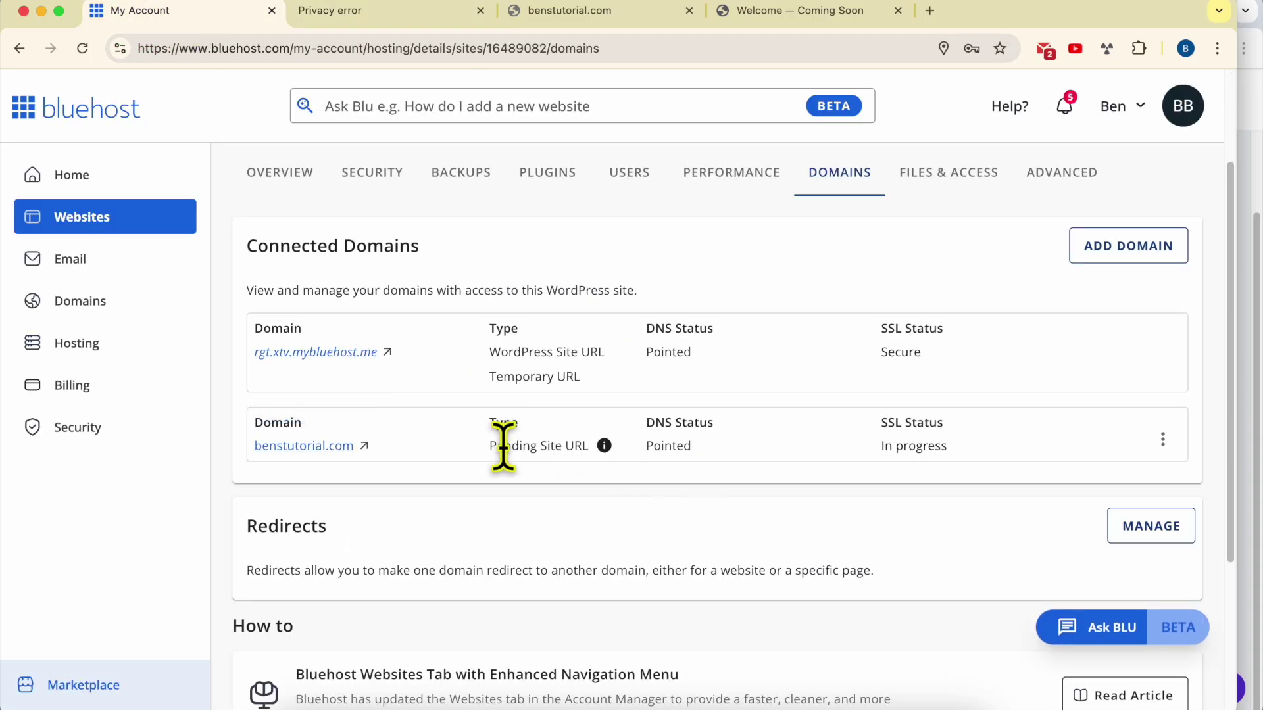
{"action": "left_click_drag", "start_coordinate": [879, 429], "coordinate": [952, 424]}
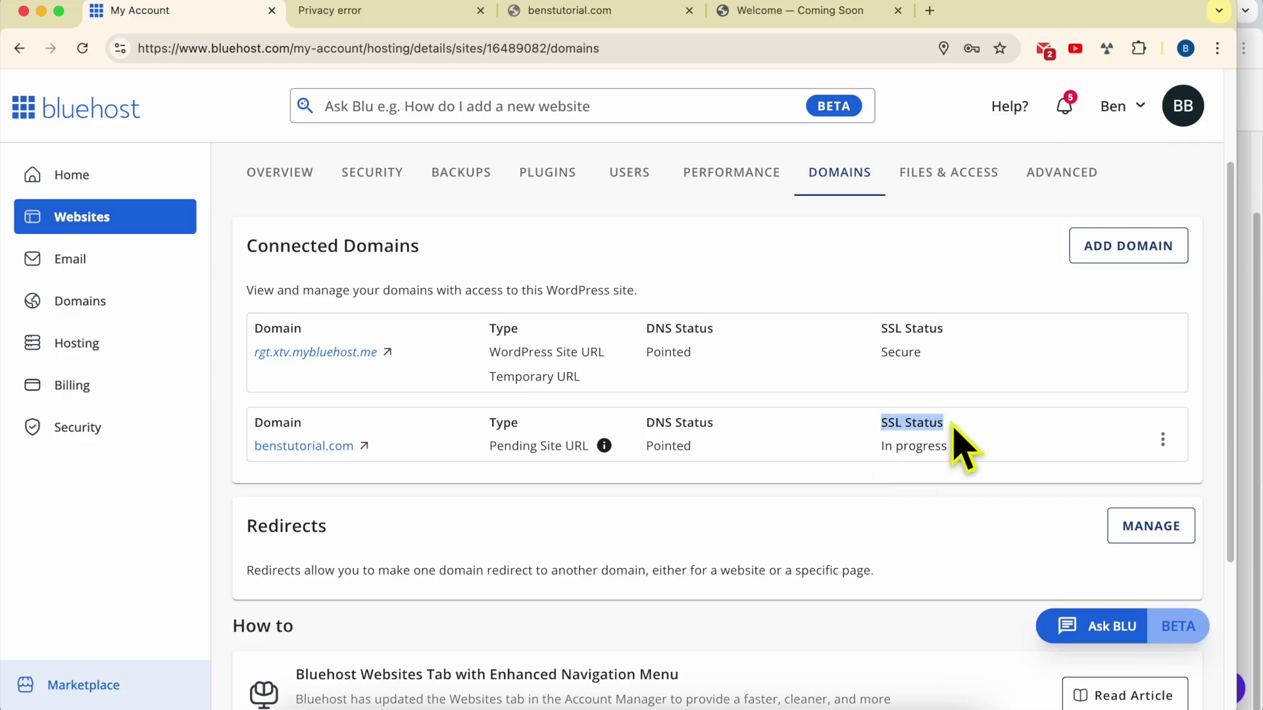
{"action": "left_click", "coordinate": [865, 453]}
{"action": "left_click_drag", "start_coordinate": [866, 452], "coordinate": [950, 453]}
{"action": "left_click", "coordinate": [976, 453]}
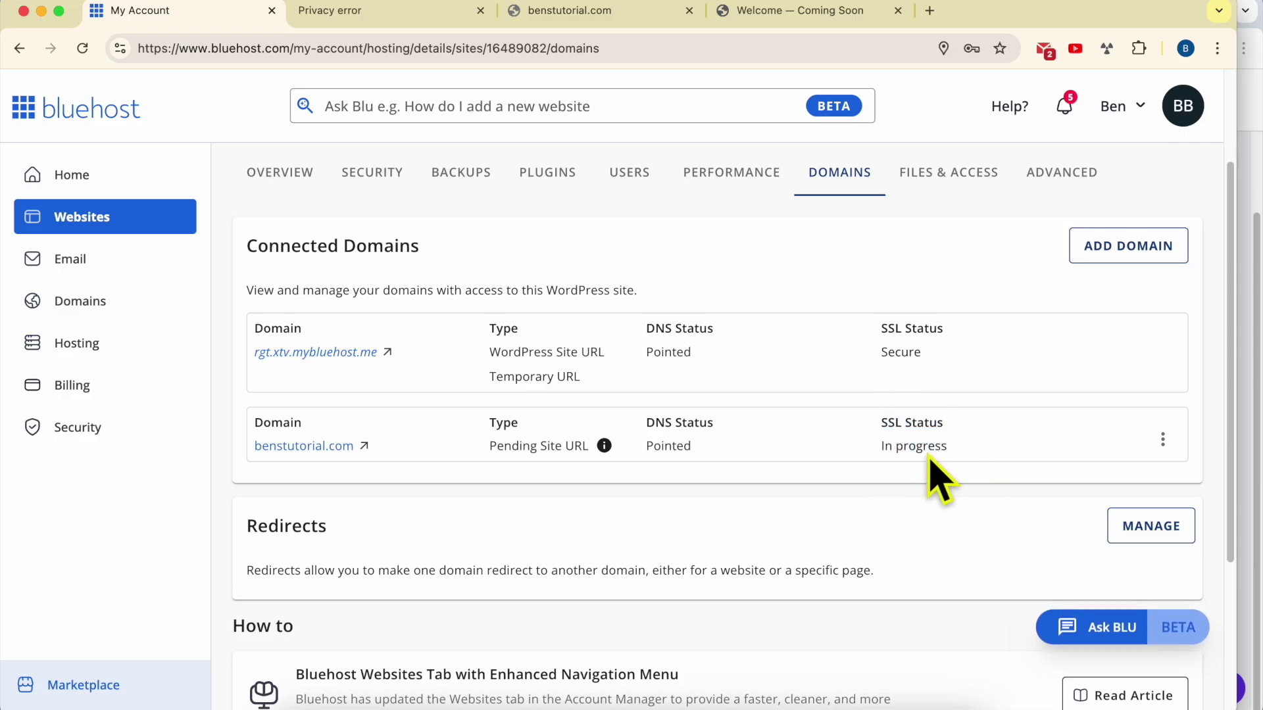
{"action": "left_click_drag", "start_coordinate": [878, 454], "coordinate": [968, 449]}
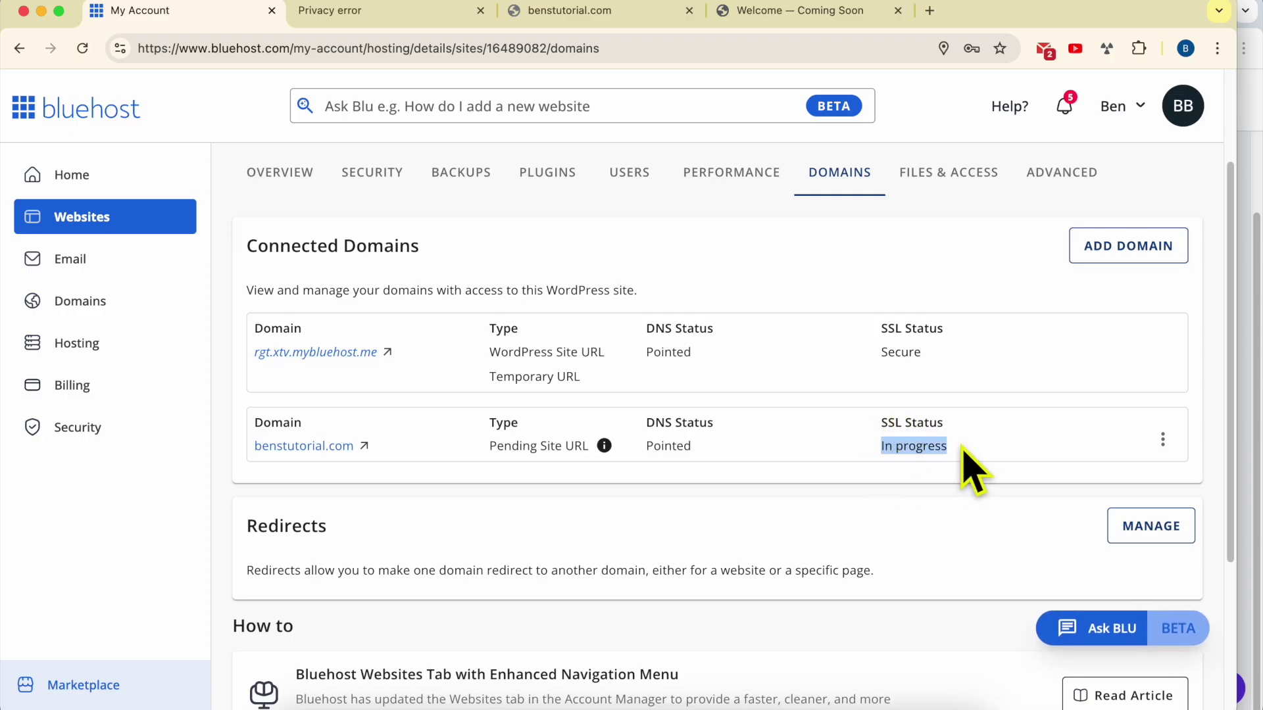
{"action": "left_click", "coordinate": [435, 12]}
{"action": "left_click", "coordinate": [91, 48]}
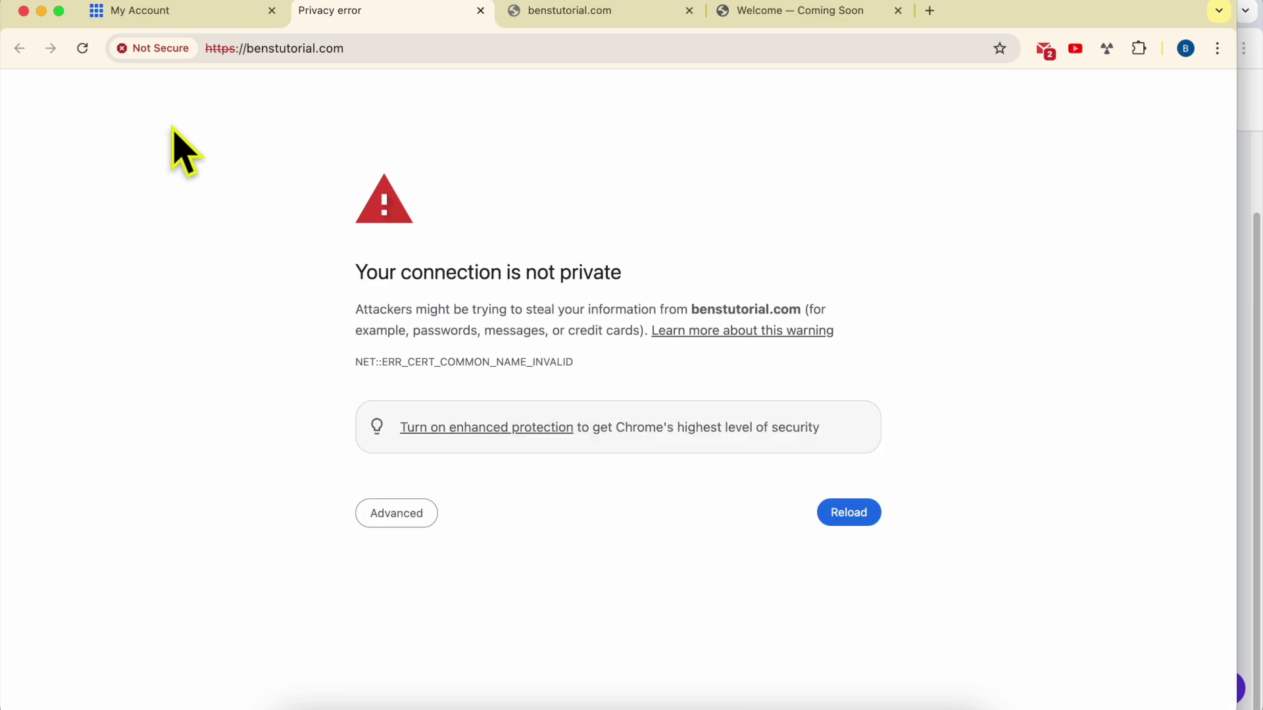
{"action": "left_click", "coordinate": [233, 51]}
{"action": "key", "text": "BackSpace"}
{"action": "key", "text": "Return"}
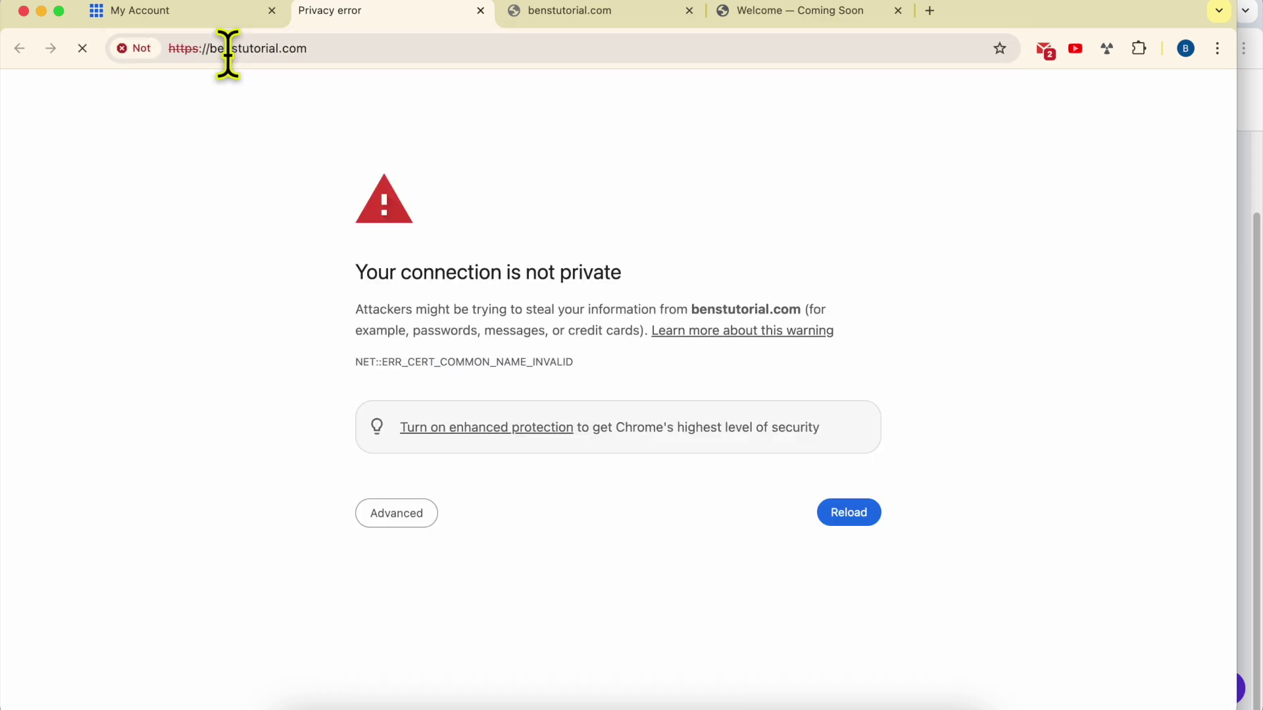
{"action": "left_click", "coordinate": [224, 52]}
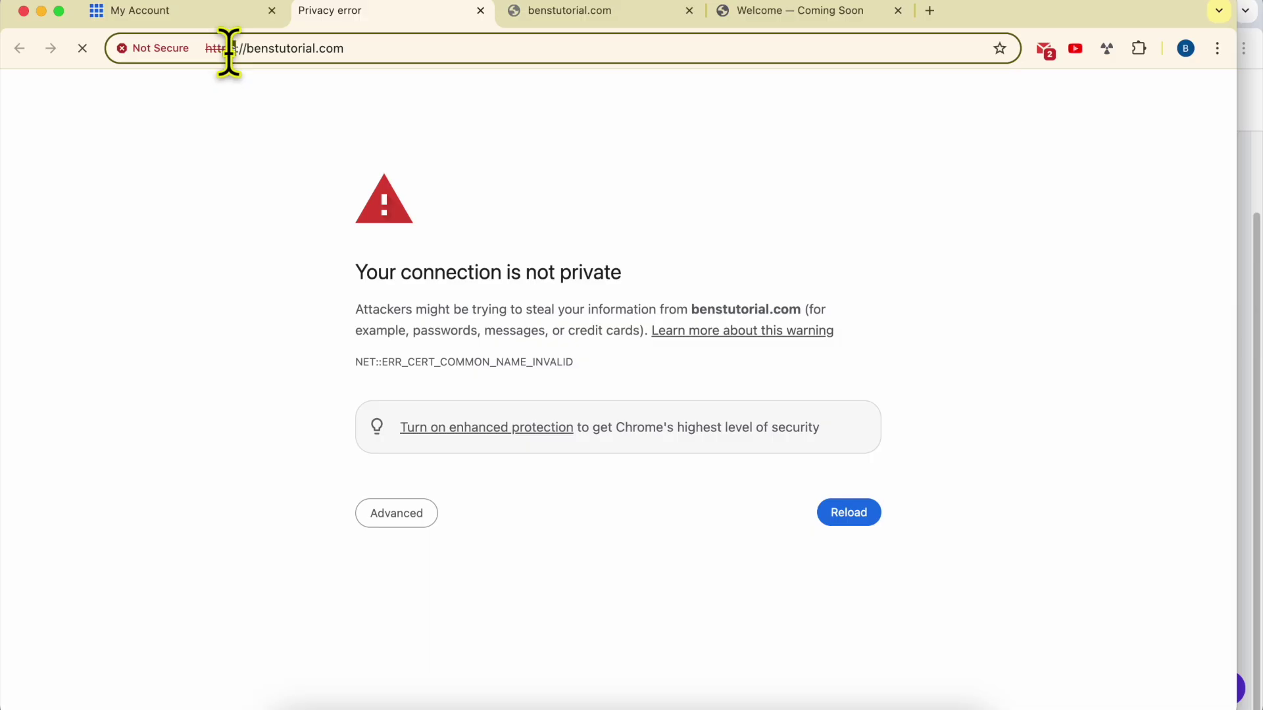
{"action": "key", "text": "BackSpace"}
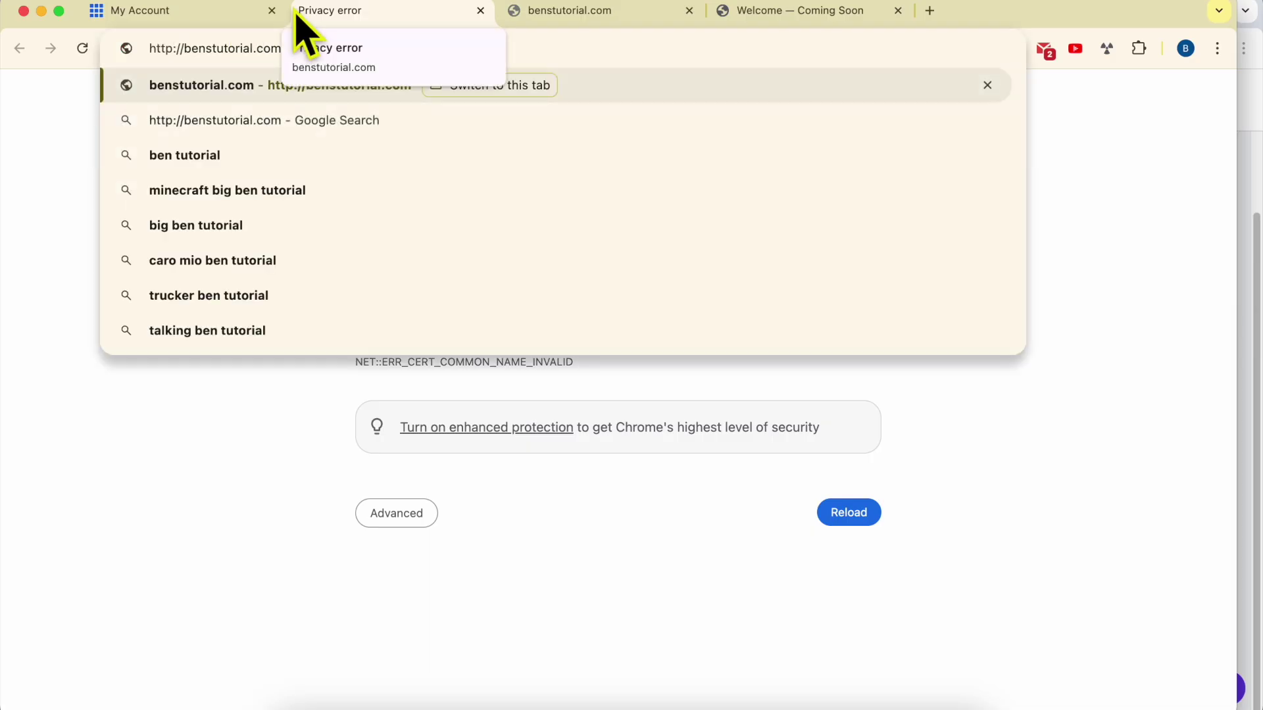
{"action": "key", "text": "Return"}
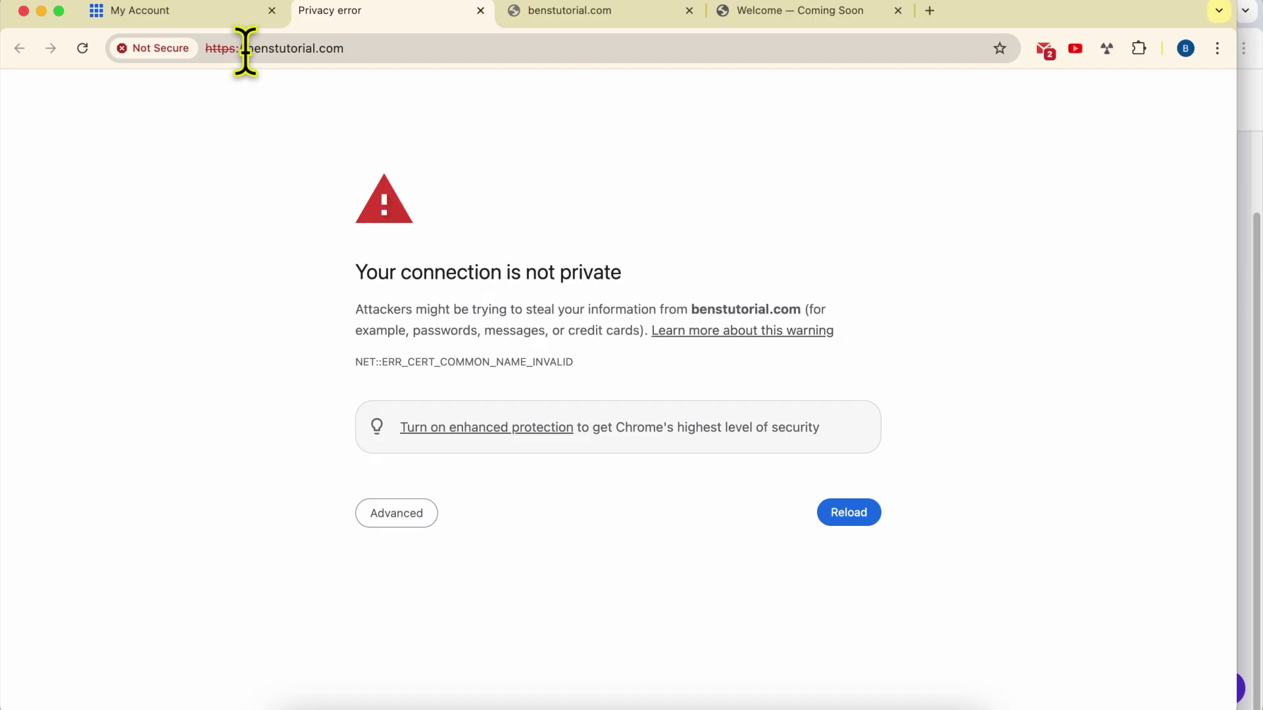
{"action": "left_click_drag", "start_coordinate": [246, 50], "coordinate": [204, 51]}
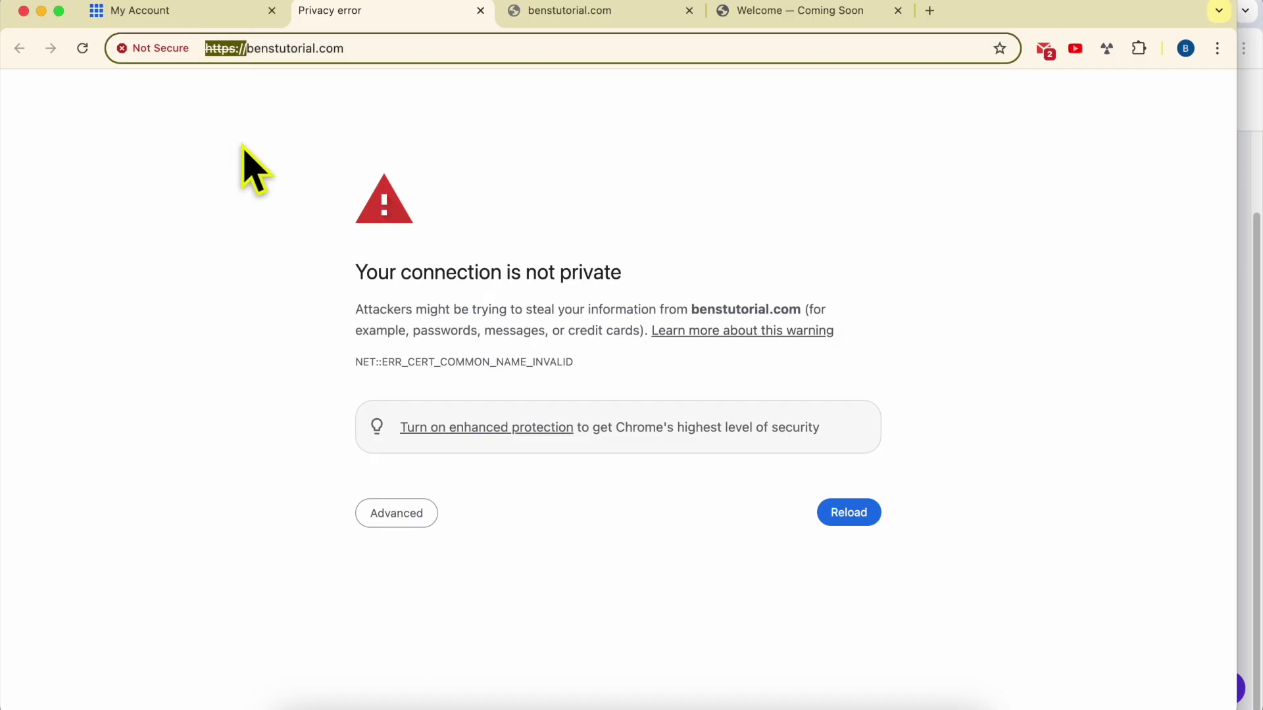
{"action": "left_click", "coordinate": [177, 132]}
{"action": "left_click", "coordinate": [82, 48]}
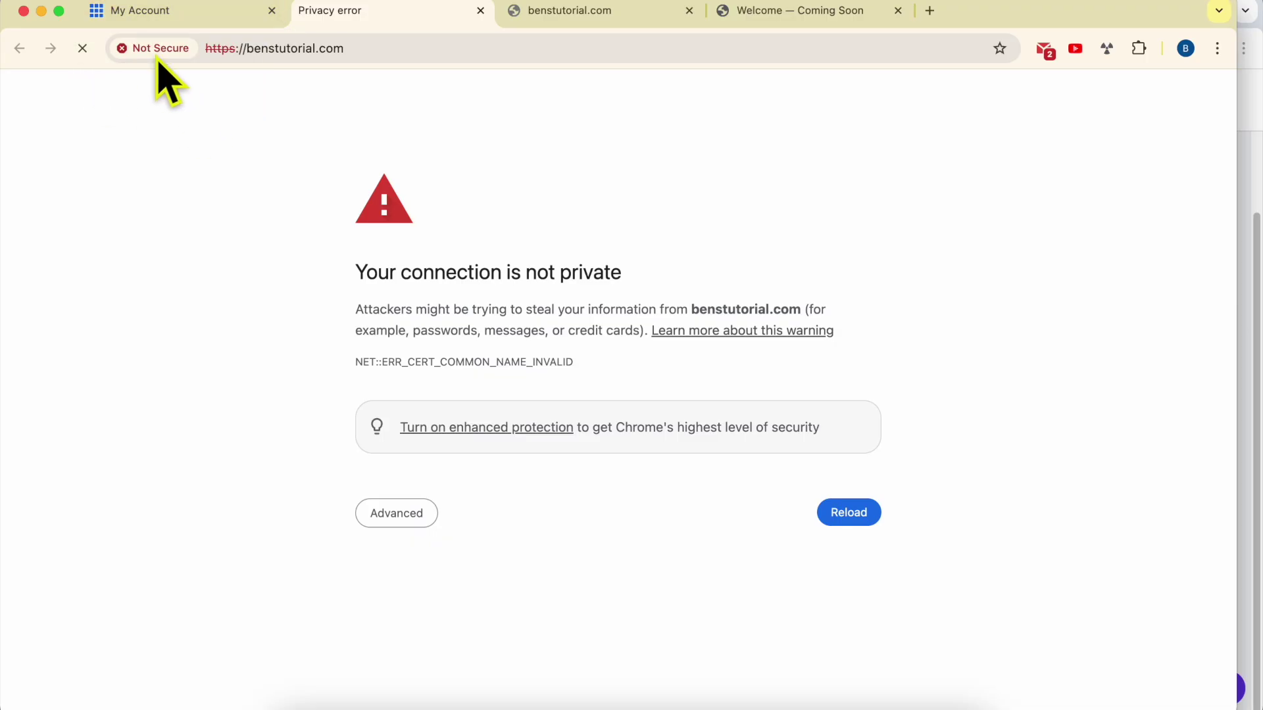
Refresh the Bluehost domains page and recheck the SSL status of benstutorial.com
{"action": "left_click", "coordinate": [132, 16]}
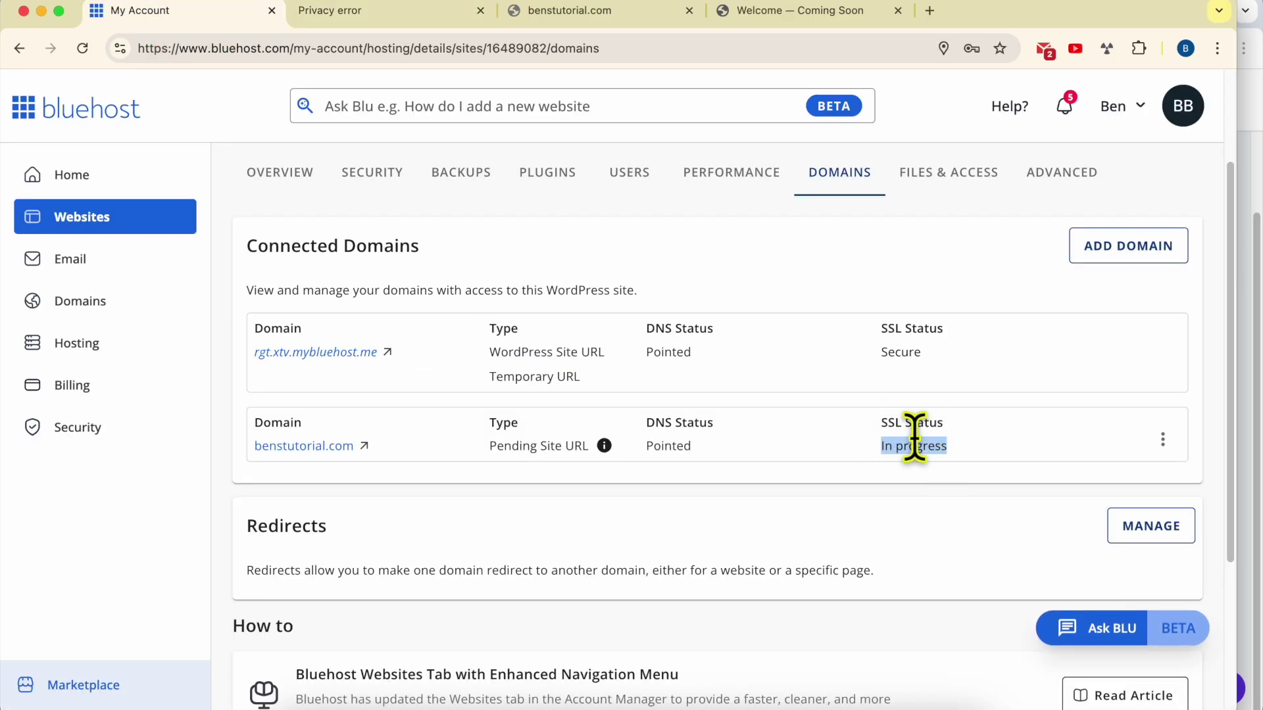
{"action": "left_click", "coordinate": [81, 49]}
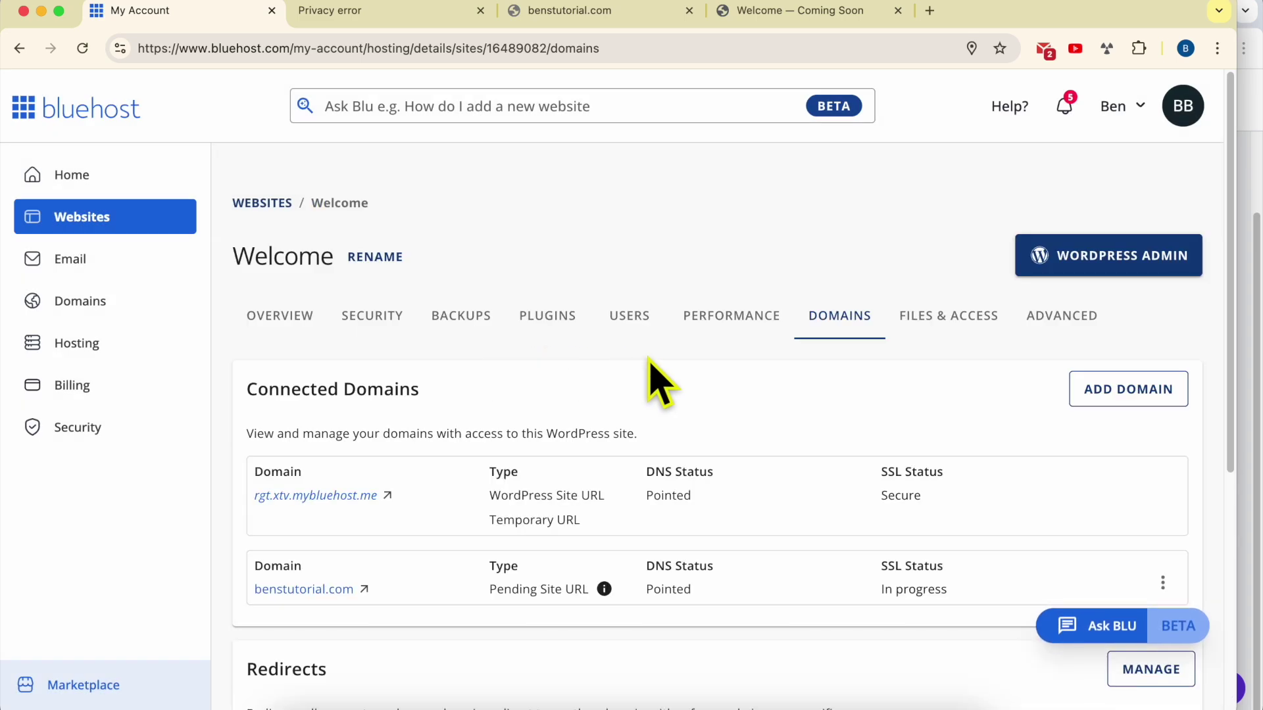
{"action": "scroll", "coordinate": [710, 411], "scroll_direction": "down", "scroll_amount": 2}
{"action": "double_click", "coordinate": [907, 492]}
{"action": "triple_click", "coordinate": [912, 515]}
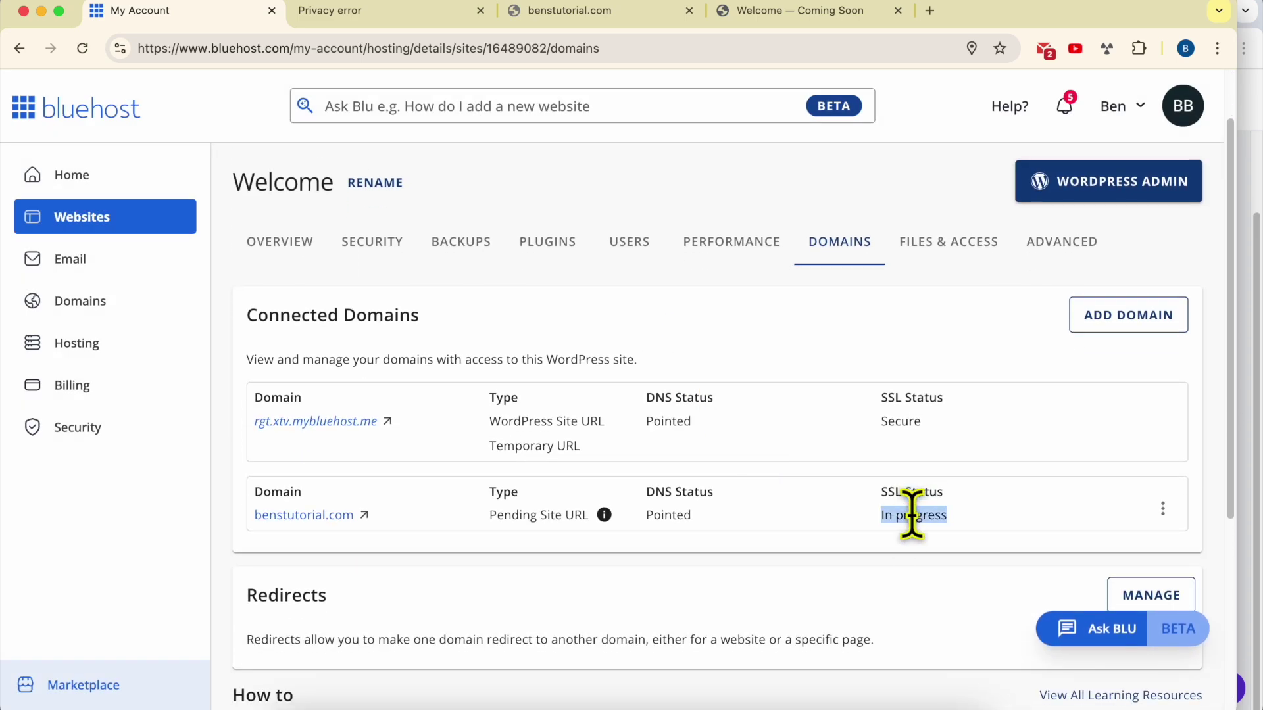
{"action": "left_click", "coordinate": [965, 516]}
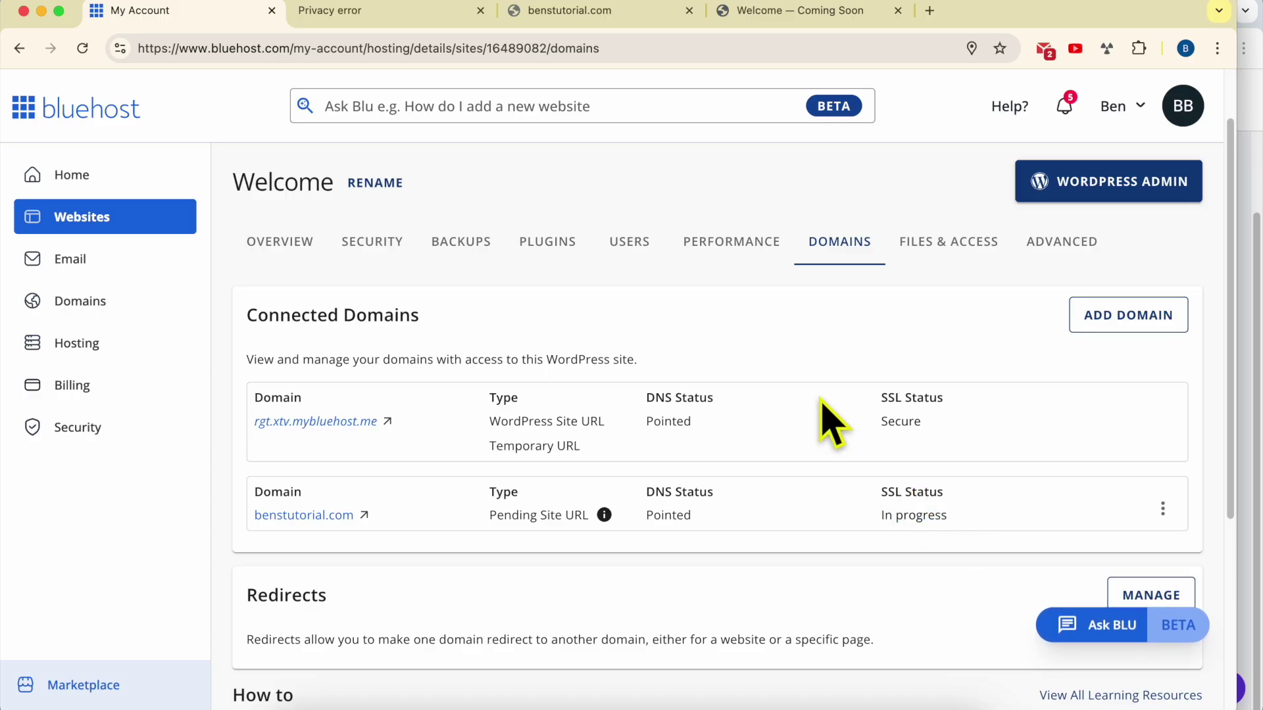
Review the certificate error page of benstutorial.com again alongside the earlier DNS error page
{"action": "left_click", "coordinate": [408, 20]}
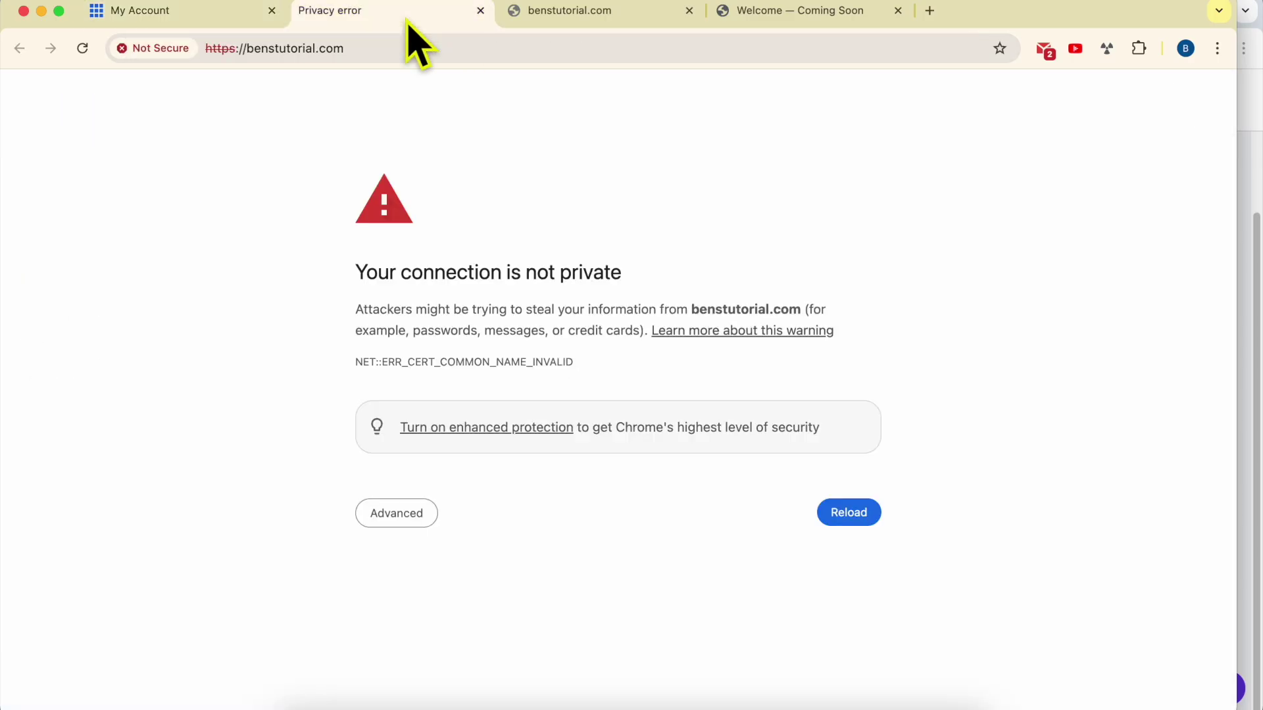
{"action": "left_click", "coordinate": [600, 16]}
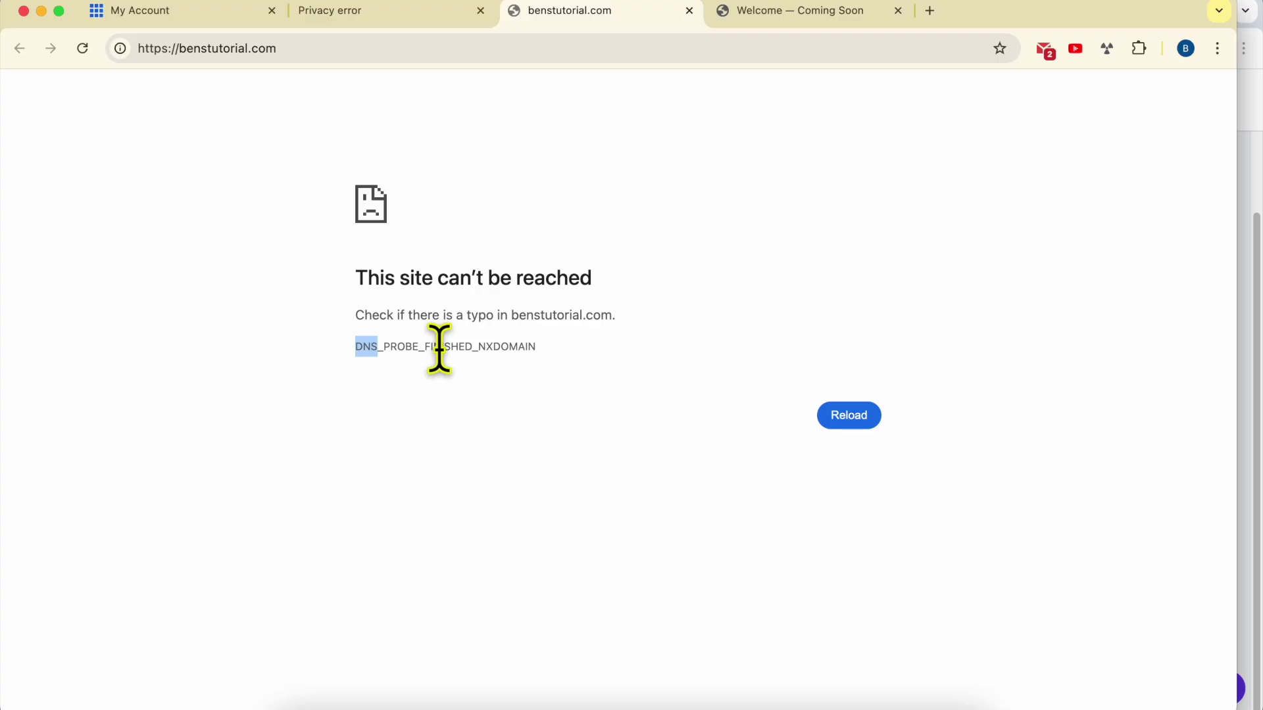
{"action": "left_click", "coordinate": [331, 20]}
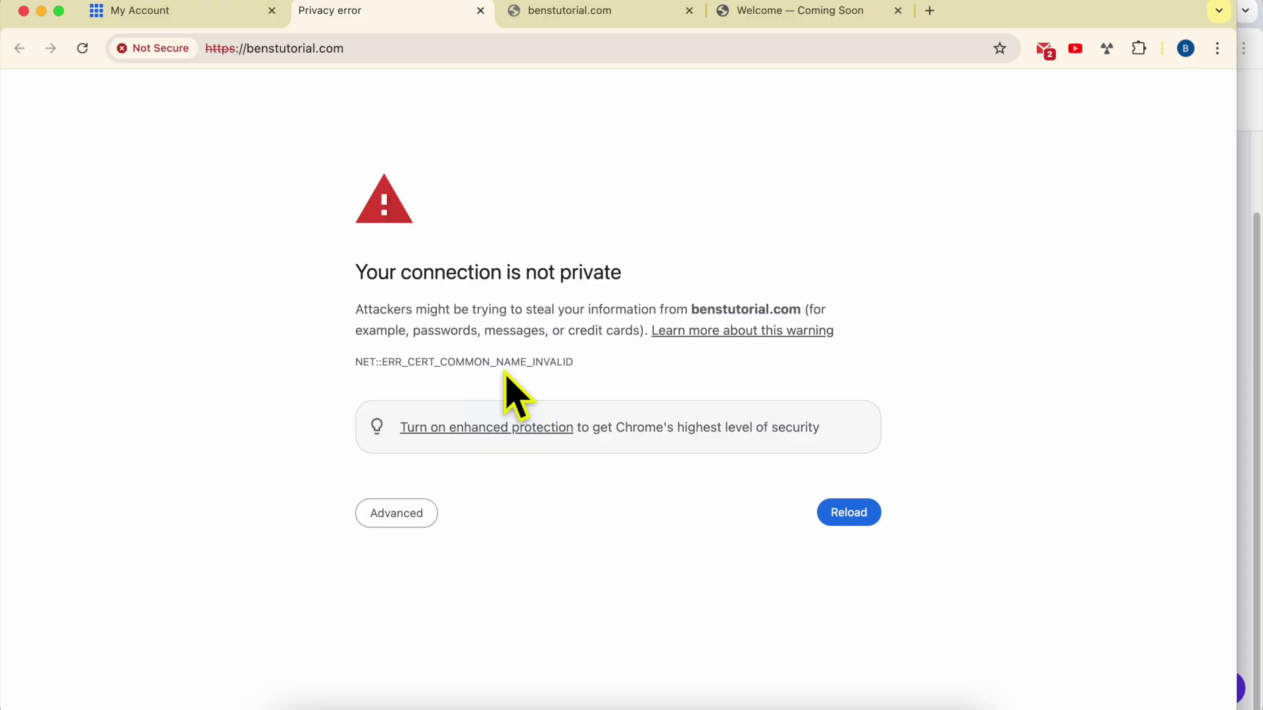
Highlight the certificate error code, then switch to Hostinger and examine the Nameservers section for benstutorial.com
{"action": "left_click_drag", "start_coordinate": [356, 362], "coordinate": [603, 371]}
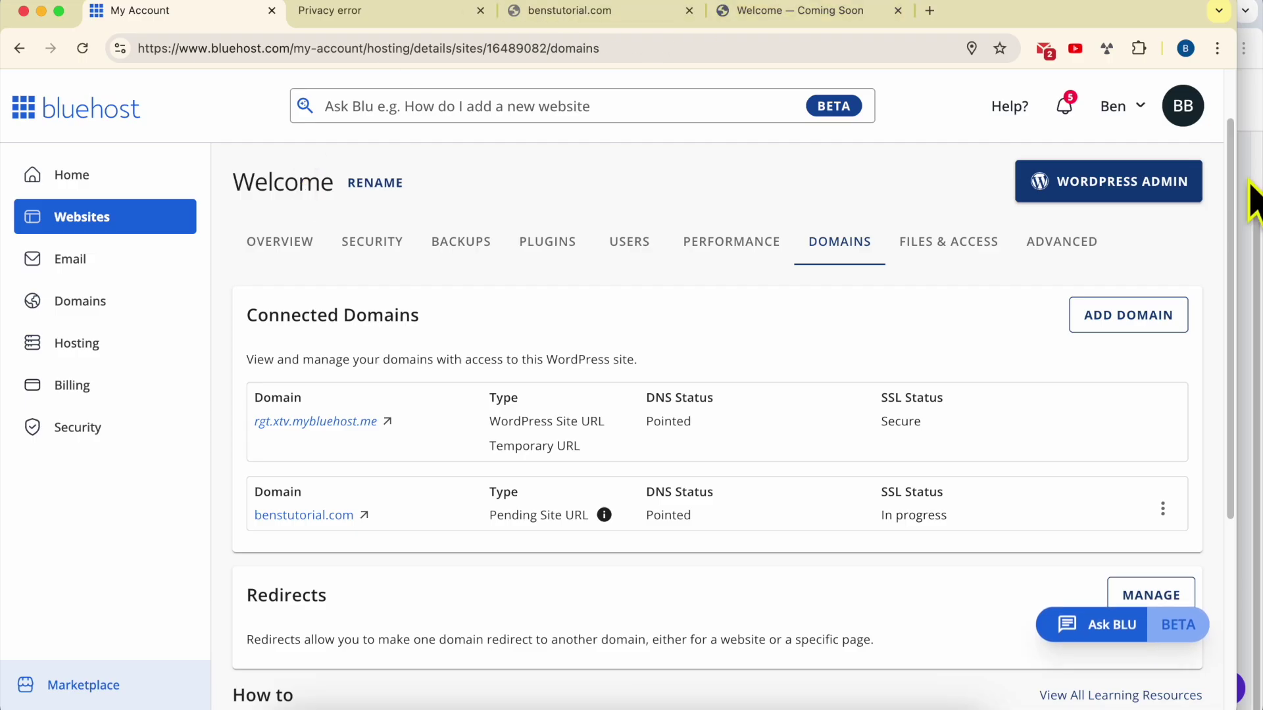
{"action": "left_click", "coordinate": [1249, 211]}
{"action": "scroll", "coordinate": [482, 358], "scroll_direction": "up", "scroll_amount": 2}
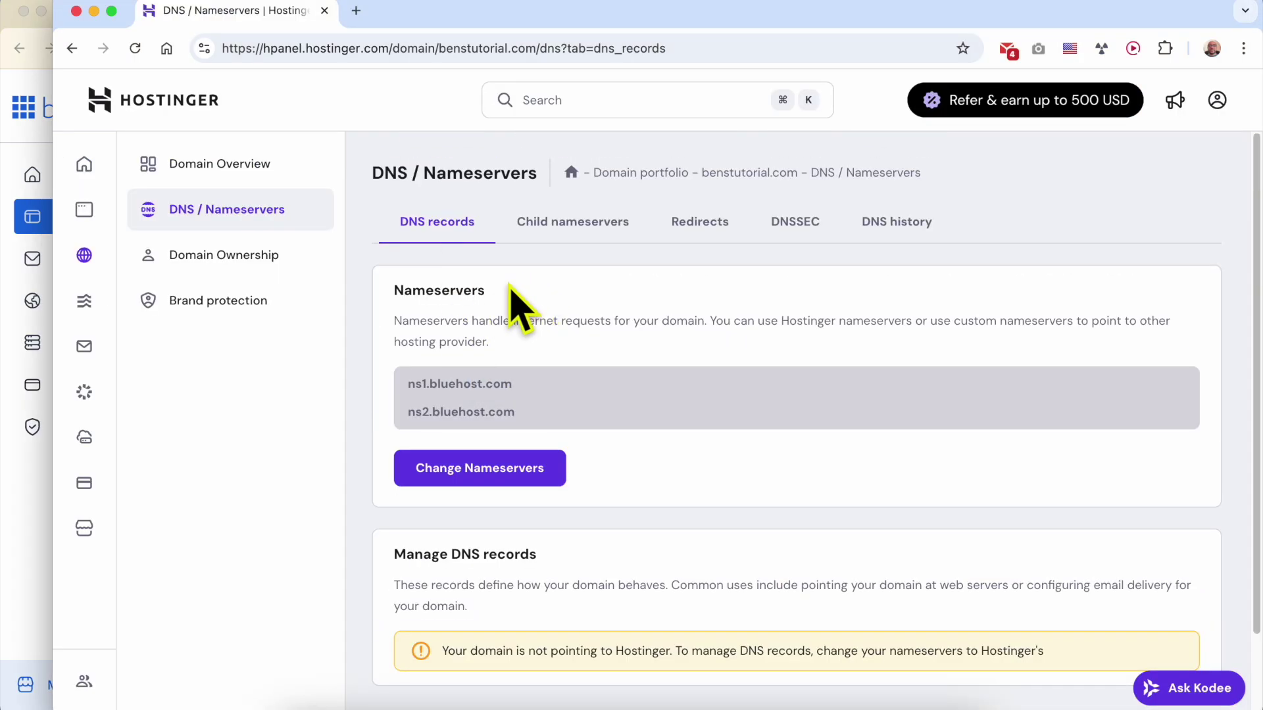
{"action": "double_click", "coordinate": [443, 292]}
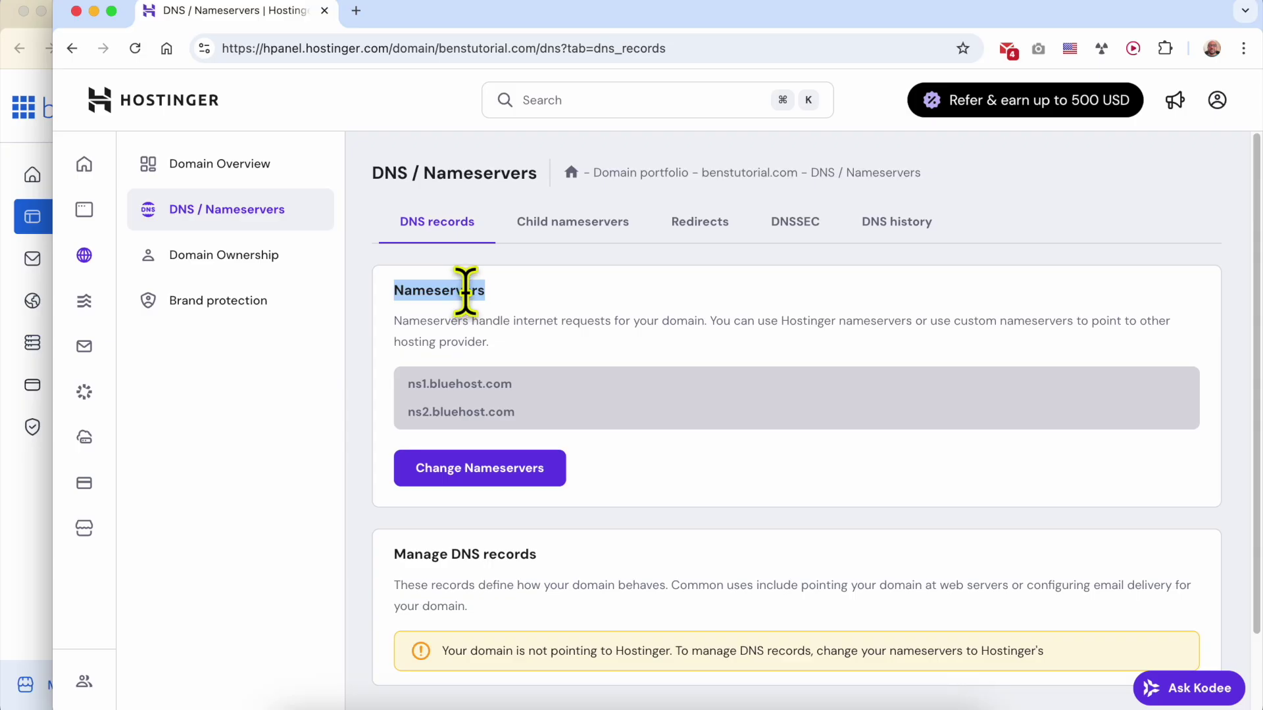
Enter the web search query "how to change nameserver for godaddy" without running it
{"action": "left_click", "coordinate": [498, 49]}
{"action": "type", "text": "how to "}
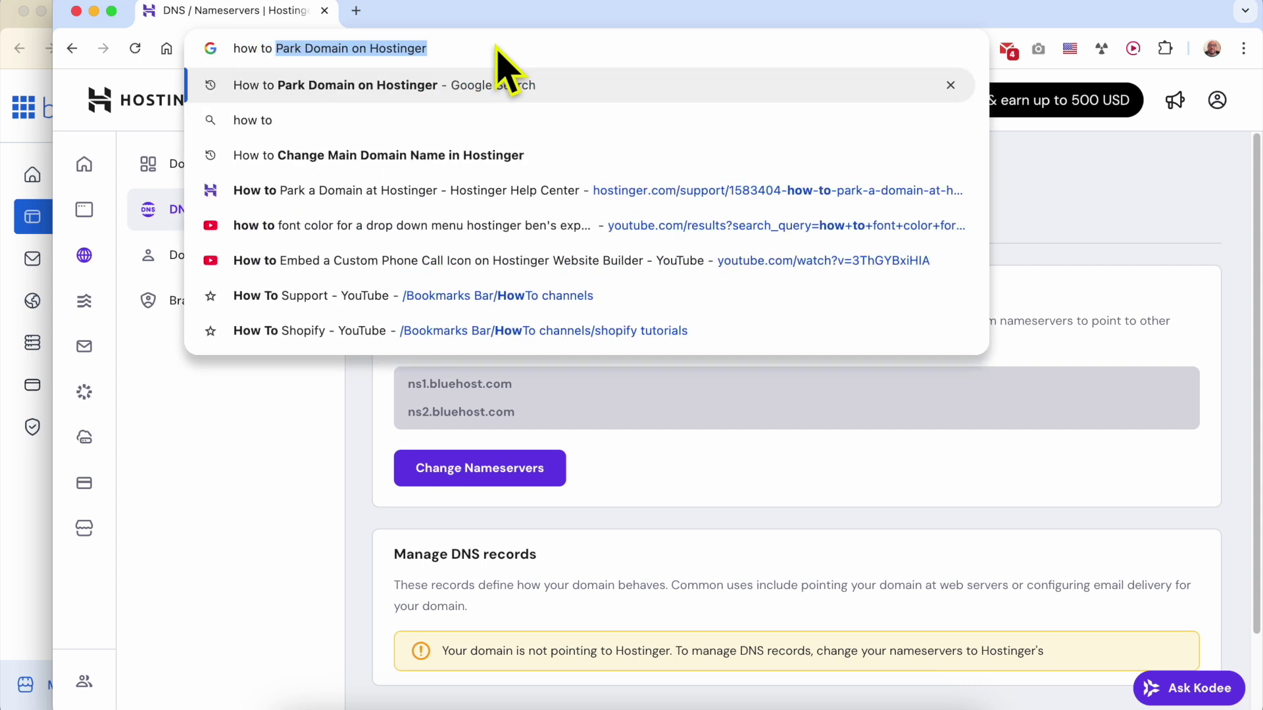
{"action": "type", "text": "change nae"}
{"action": "key", "text": "BackSpace"}
{"action": "type", "text": "meserver t"}
{"action": "key", "text": "BackSpace"}
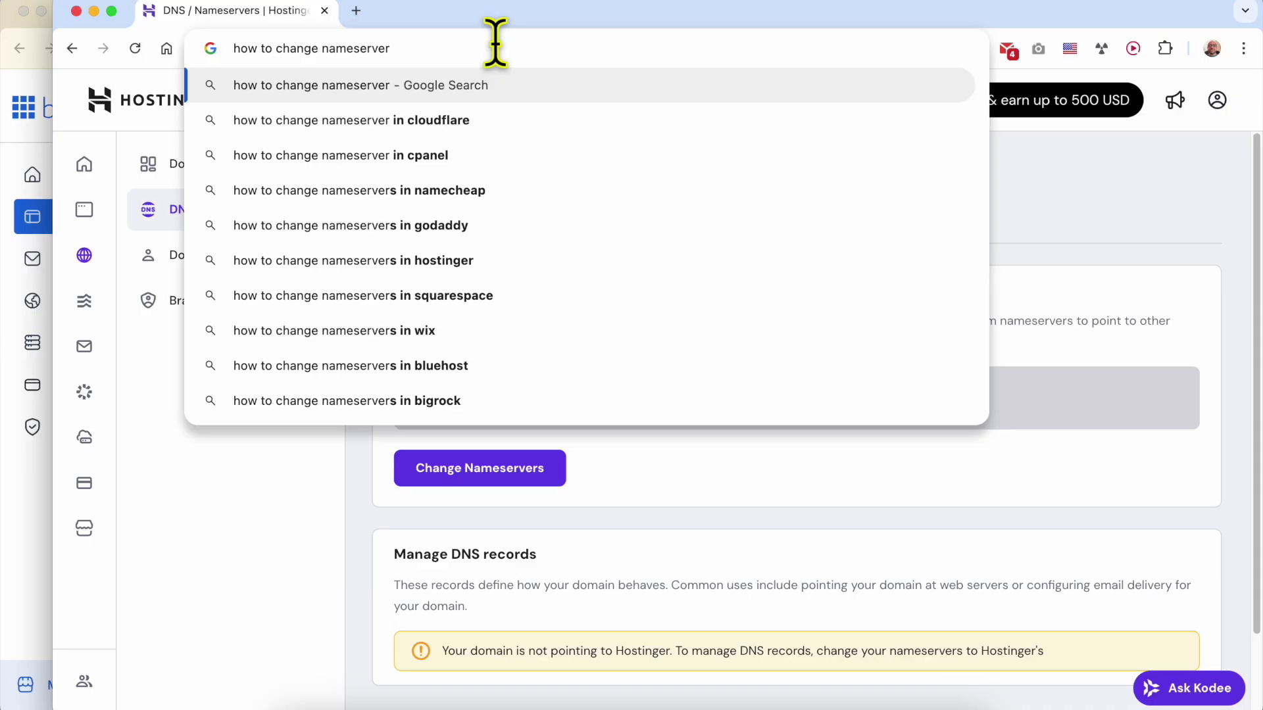
{"action": "type", "text": "for godaddy"}
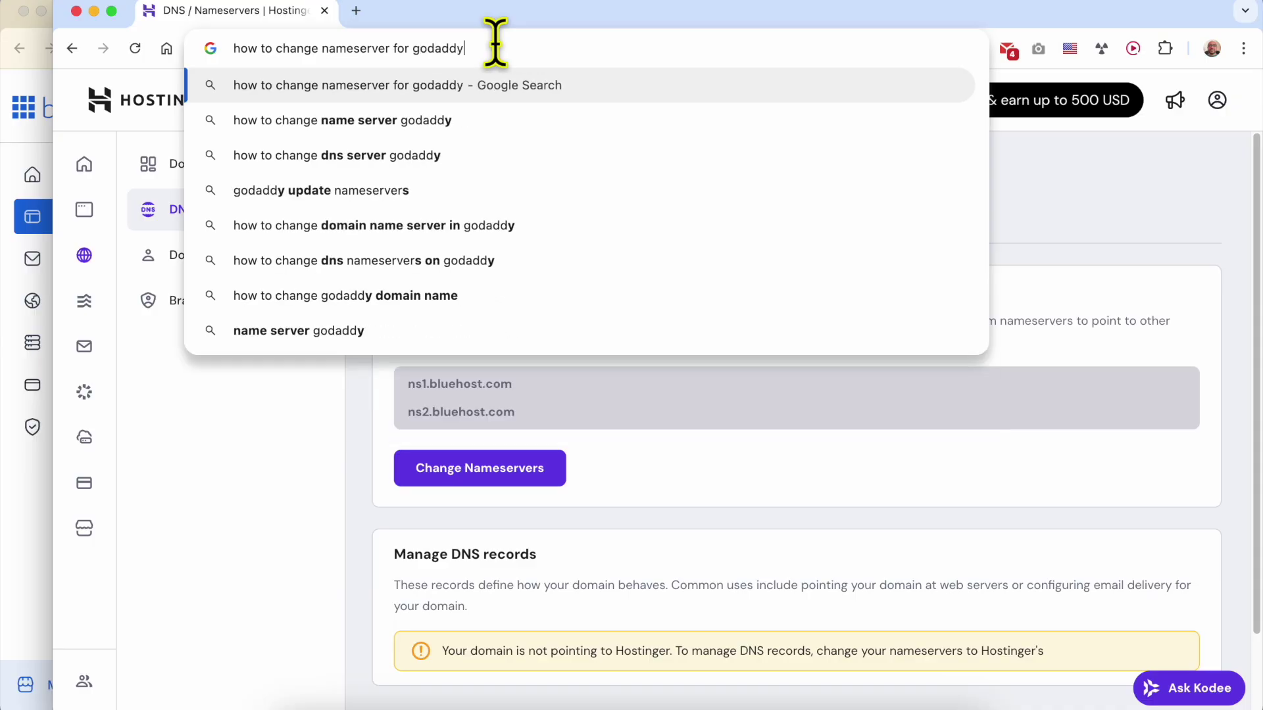
Change the registrar in the search query to "namechap" and leave the query without running it
{"action": "key", "text": "BackSpace"}
{"action": "key", "text": "BackSpace"}
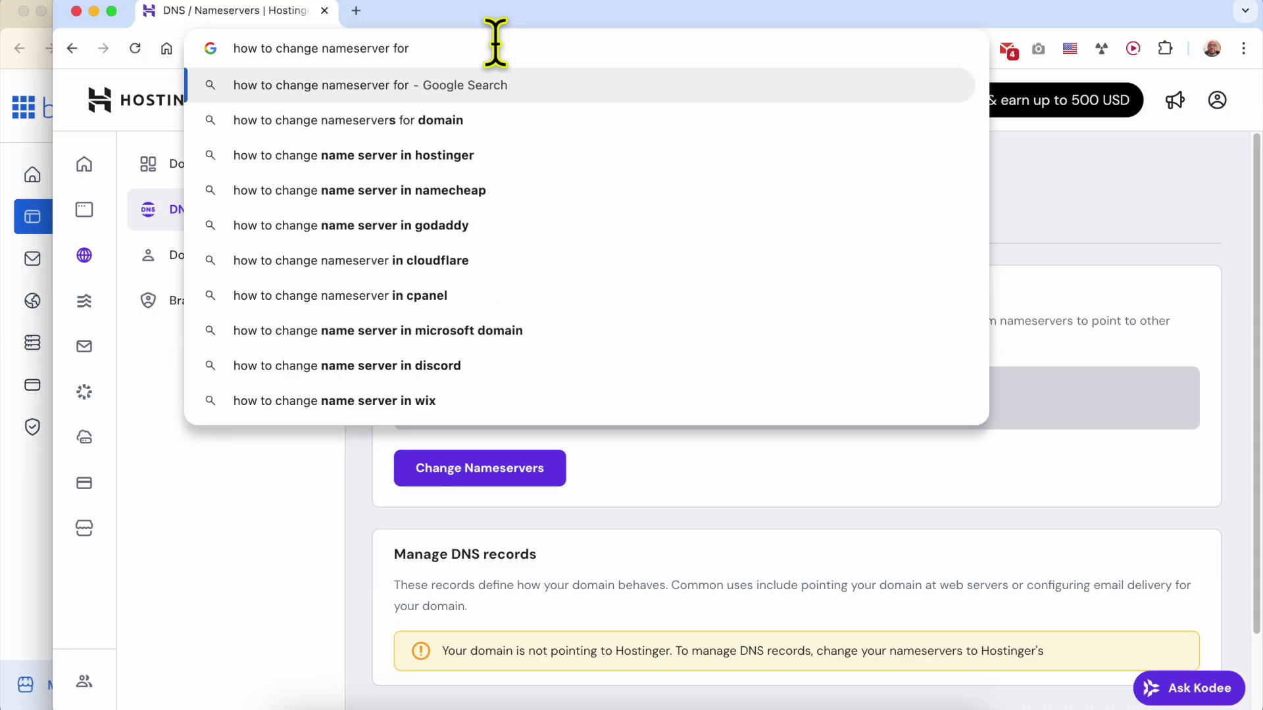
{"action": "type", "text": "namechap"}
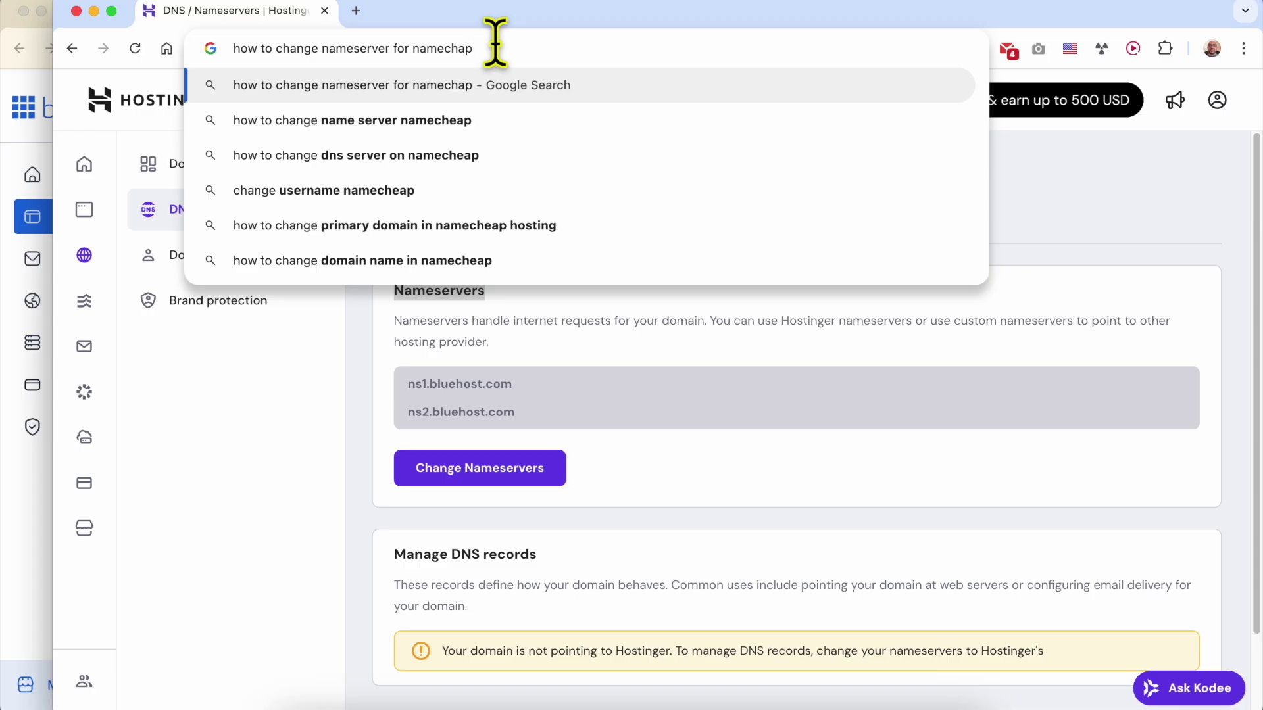
{"action": "left_click", "coordinate": [649, 429]}
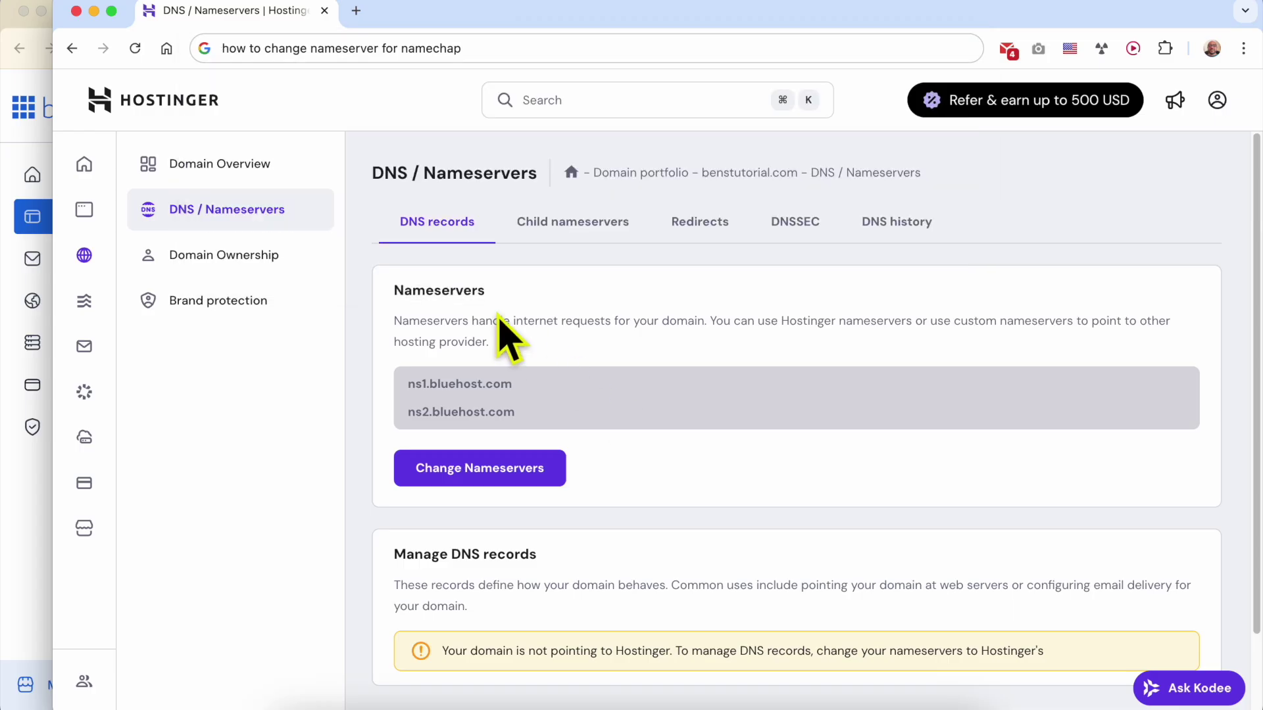
Highlight the Nameservers heading in Hostinger and return to the connected domains in Bluehost
{"action": "double_click", "coordinate": [431, 286]}
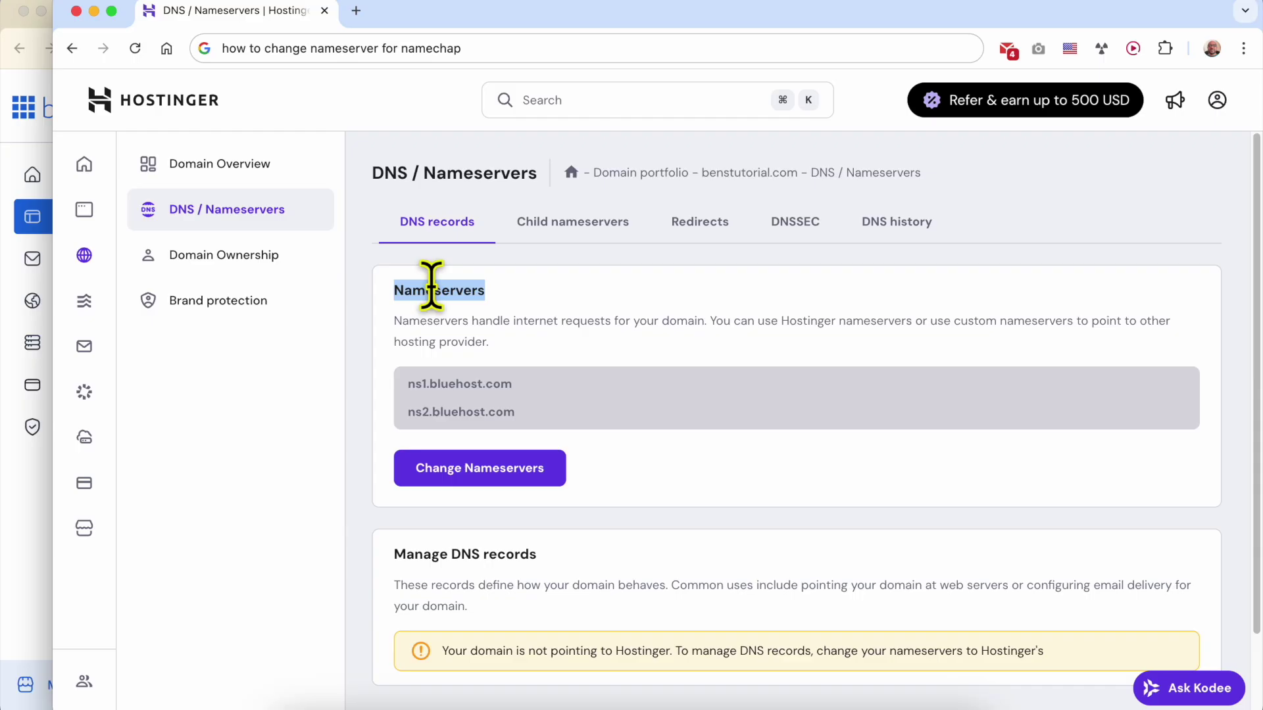
{"action": "left_click", "coordinate": [333, 381]}
{"action": "left_click", "coordinate": [30, 490]}
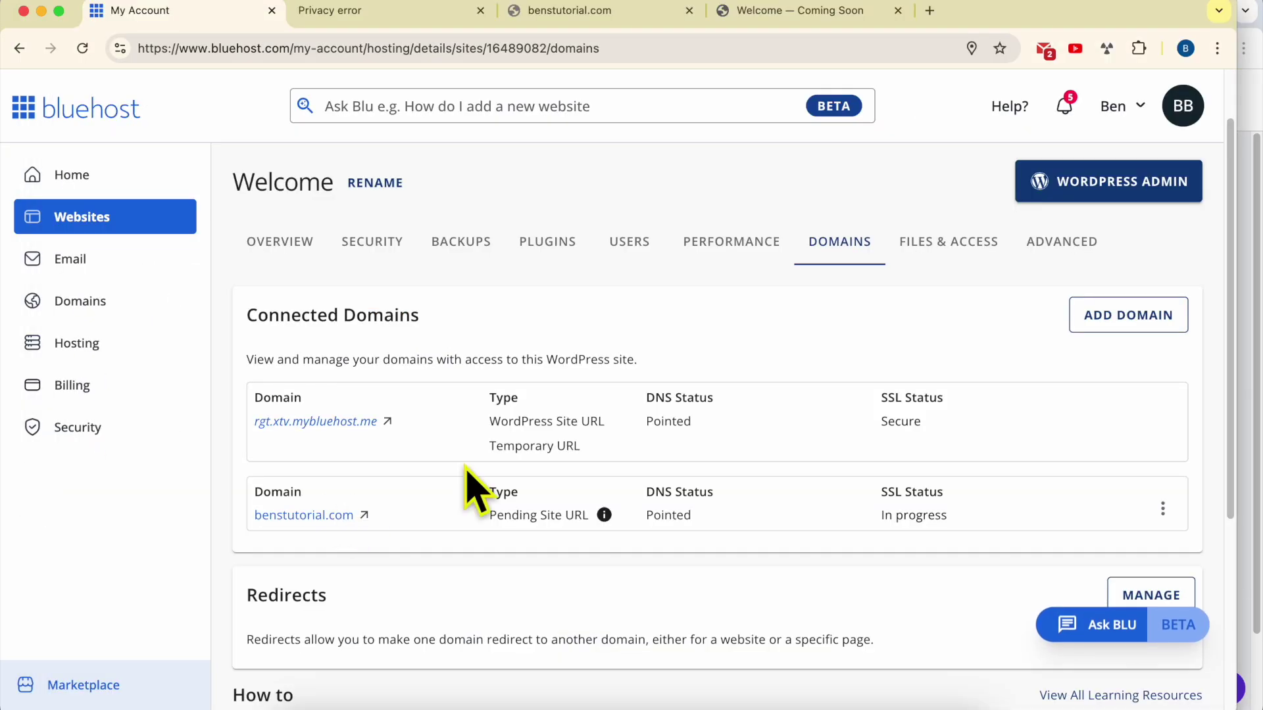